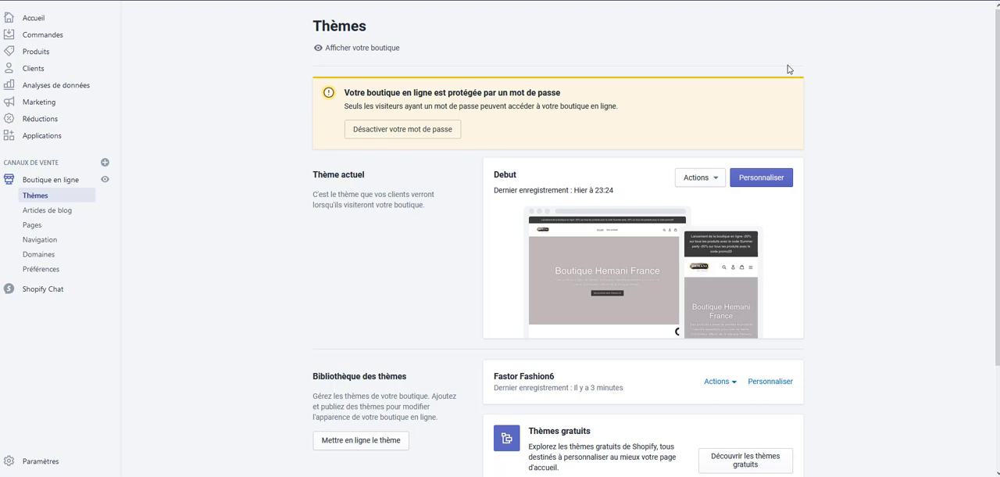
Open the Fastor Fashion6 theme from the theme library for customization and show its theme settings.
scroll(774, 254, "down", 3)
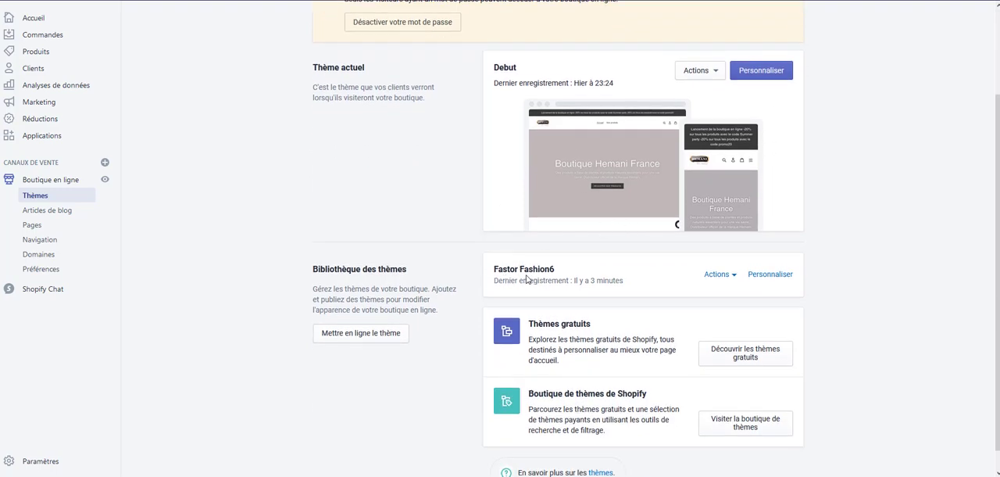
left_click(739, 282)
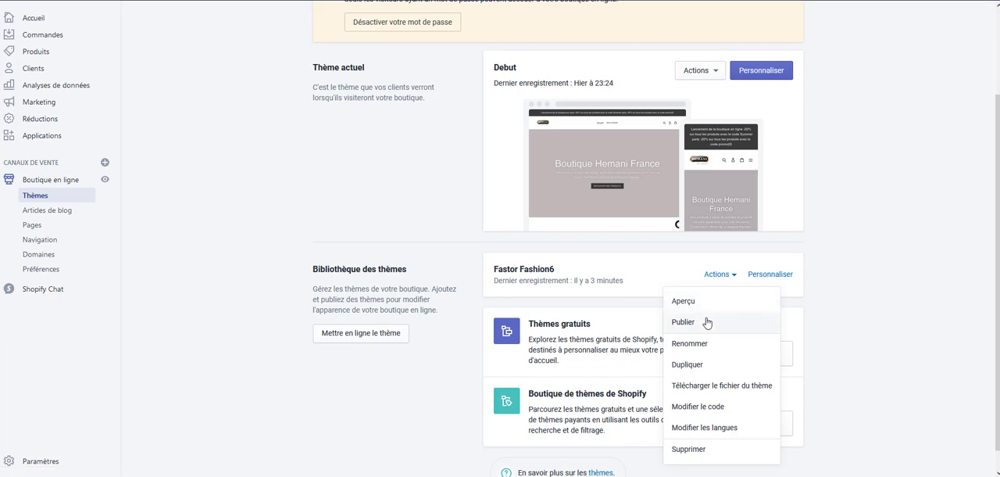
left_click(828, 272)
left_click(776, 279)
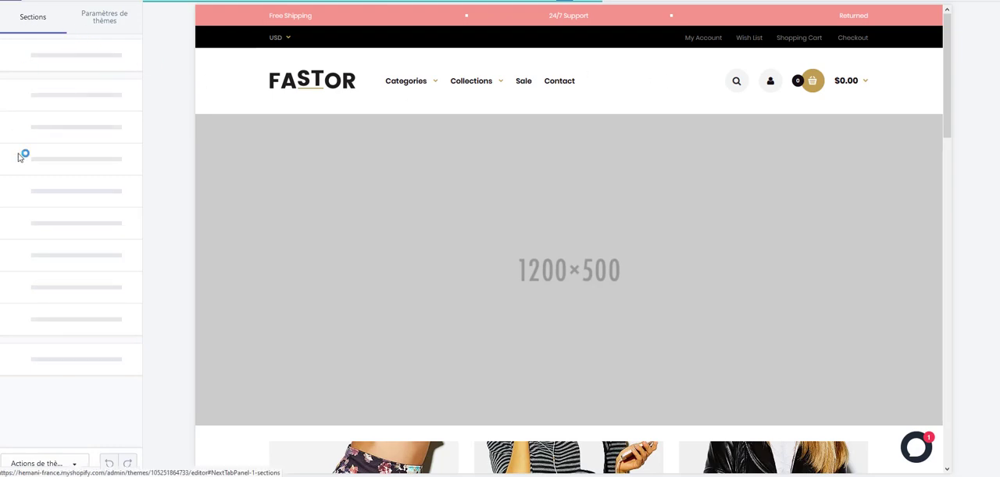
left_click(107, 25)
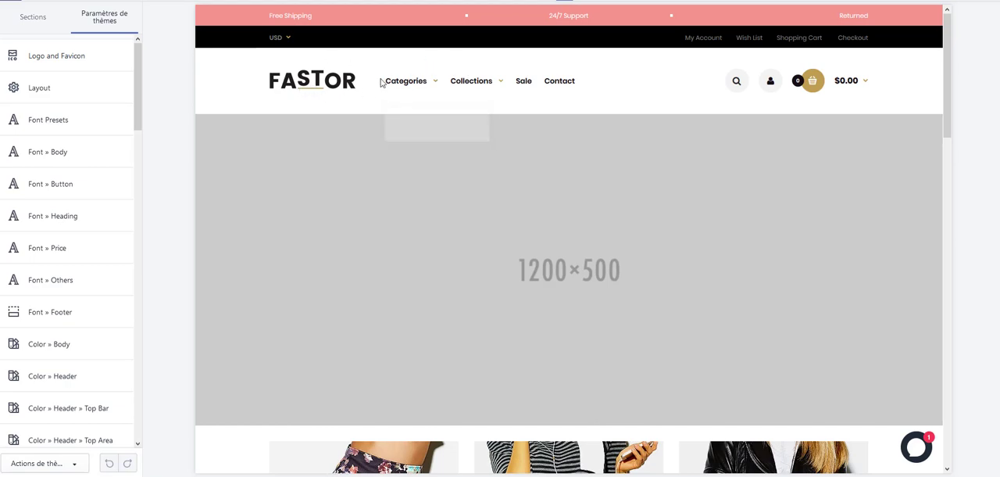
Replace the theme's logo with the Hemani image in the Logo and Favicon settings and review the favicon options.
mouse_move(400, 87)
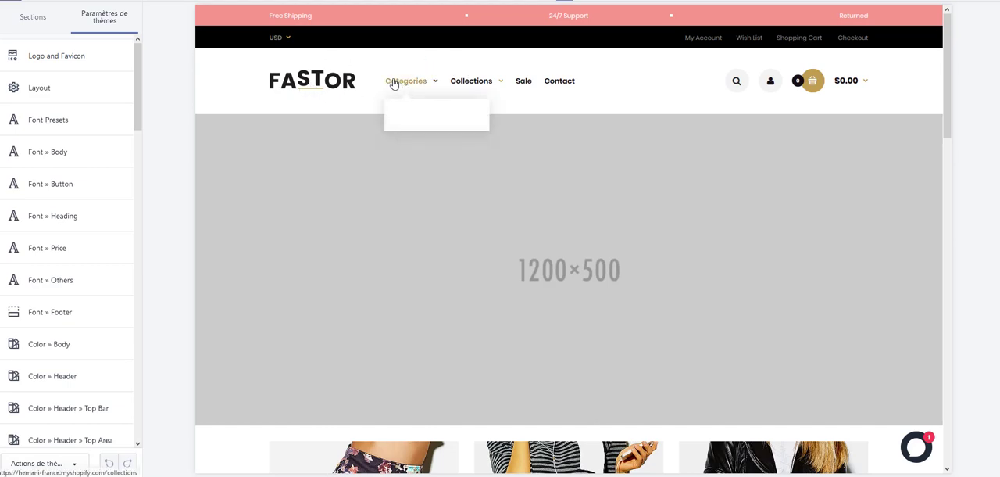
left_click(59, 56)
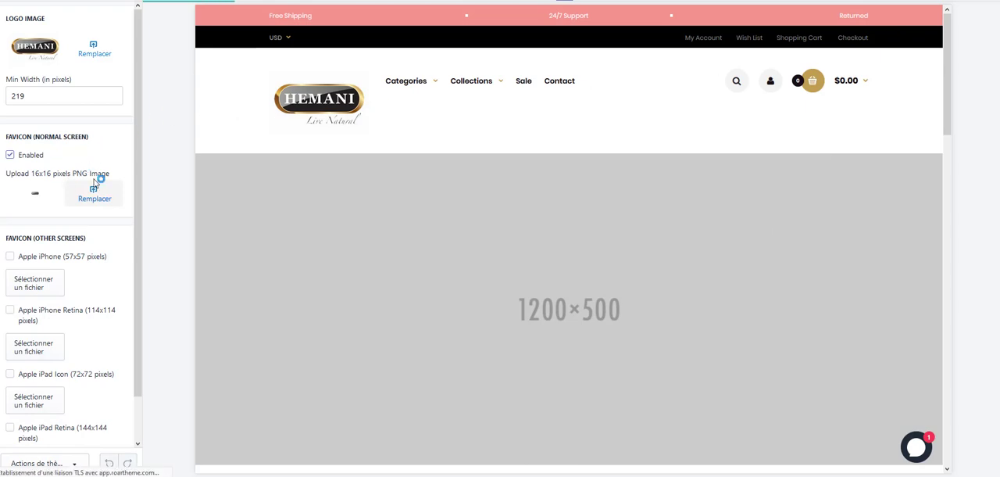
scroll(78, 200, "down", 1)
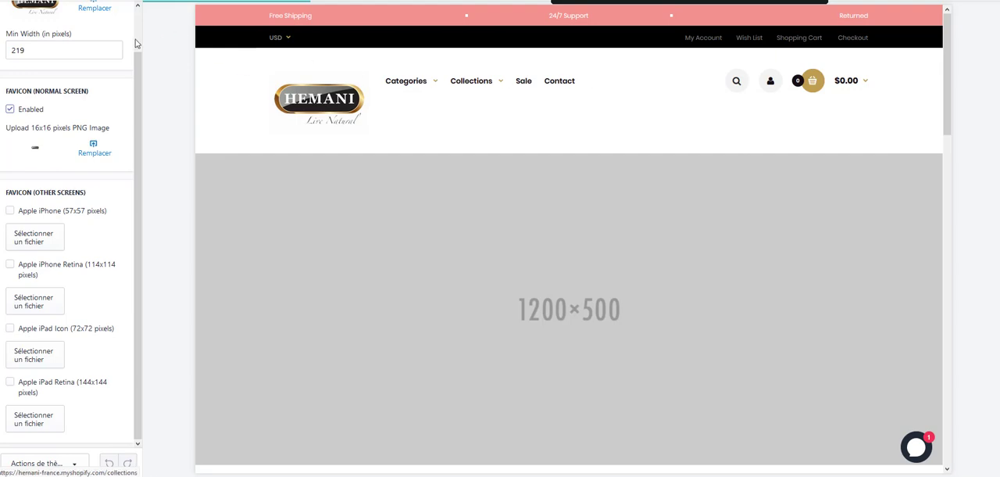
scroll(117, 63, "up", 2)
left_click(11, 6)
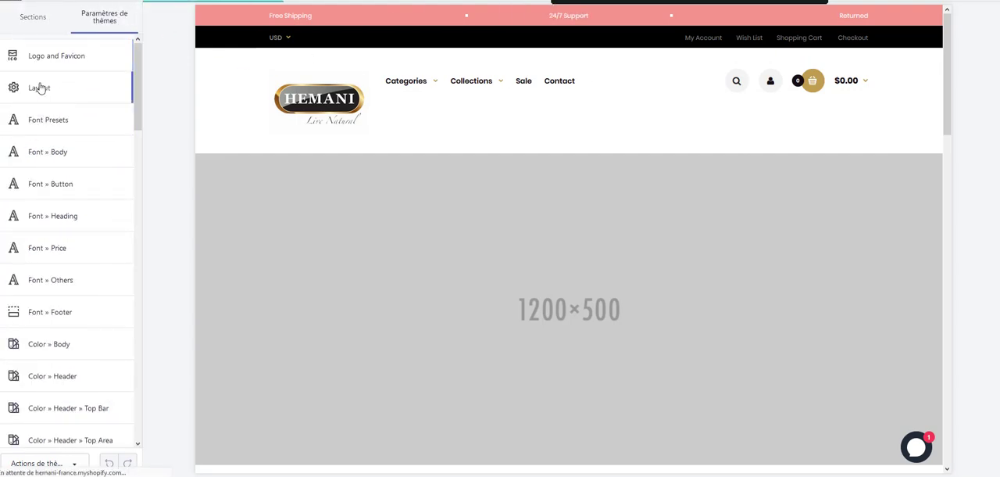
Examine the Layout settings, including page container width, column spacing and the width options for the Main layout.
left_click(39, 88)
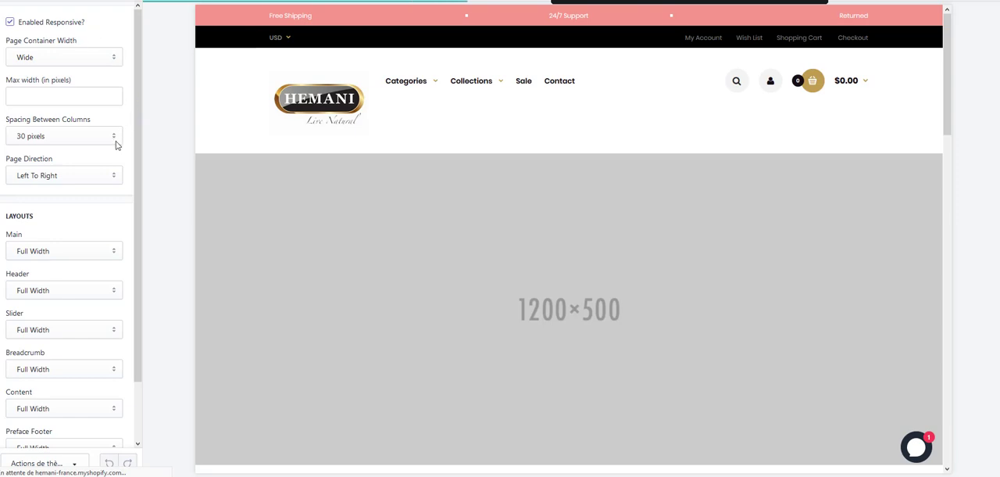
scroll(115, 148, "down", 1)
scroll(116, 147, "up", 1)
scroll(116, 148, "down", 1)
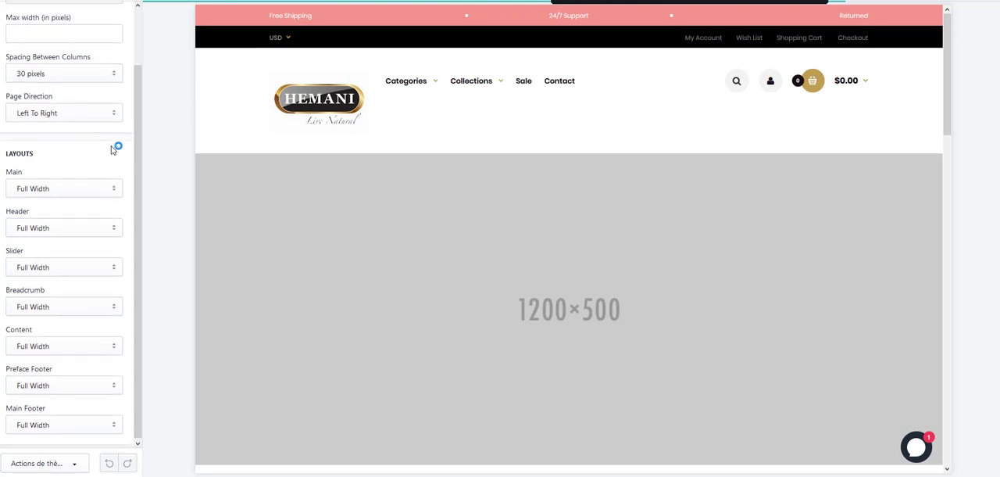
scroll(94, 142, "up", 1)
scroll(71, 172, "down", 1)
left_click(52, 190)
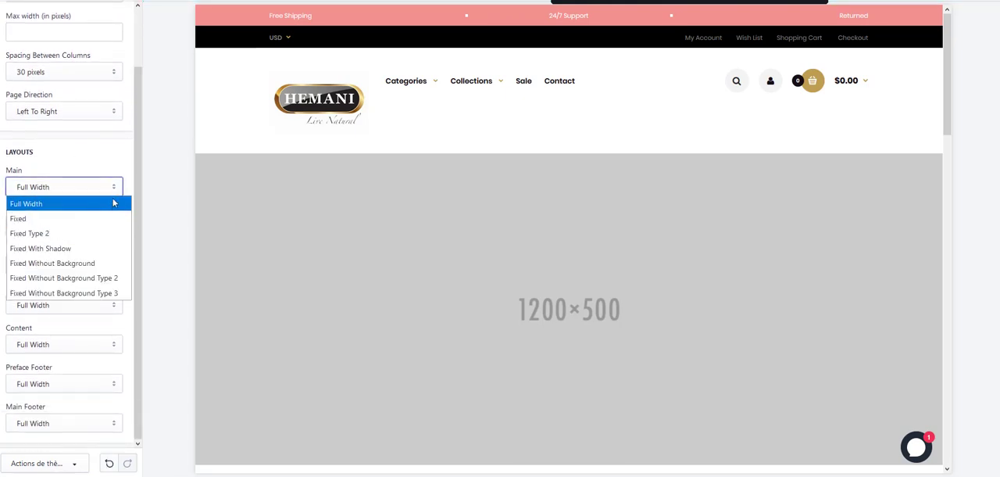
scroll(94, 112, "up", 2)
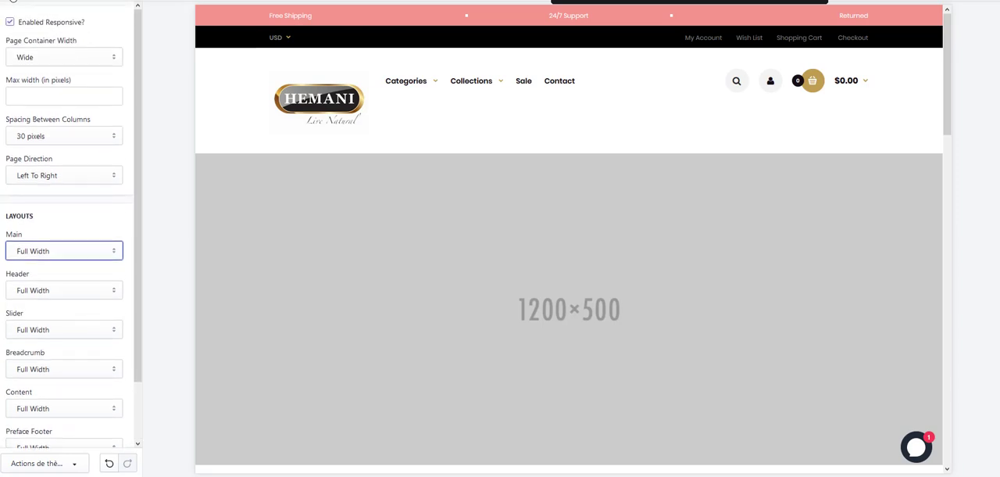
left_click(13, 1)
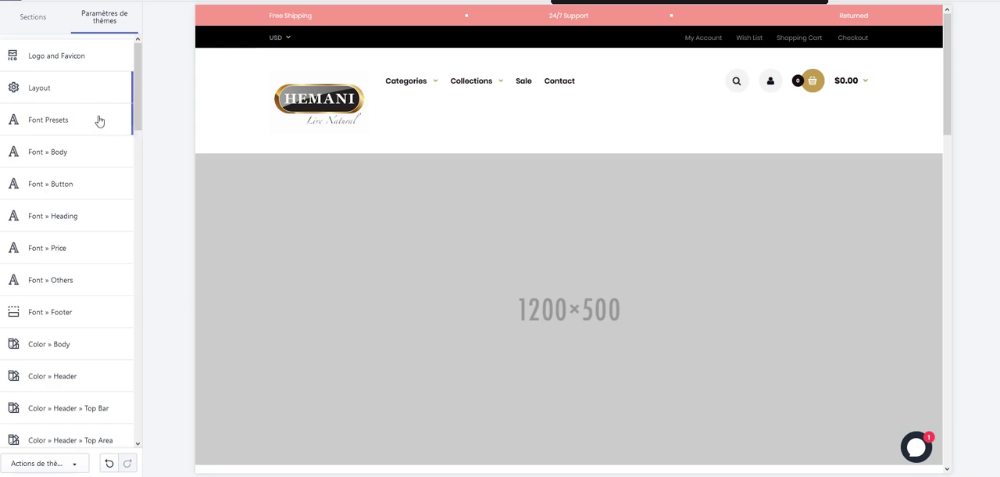
Examine the body font settings, including the normal type's font weight choices and font size.
scroll(90, 145, "down", 3)
scroll(86, 133, "up", 3)
left_click(62, 155)
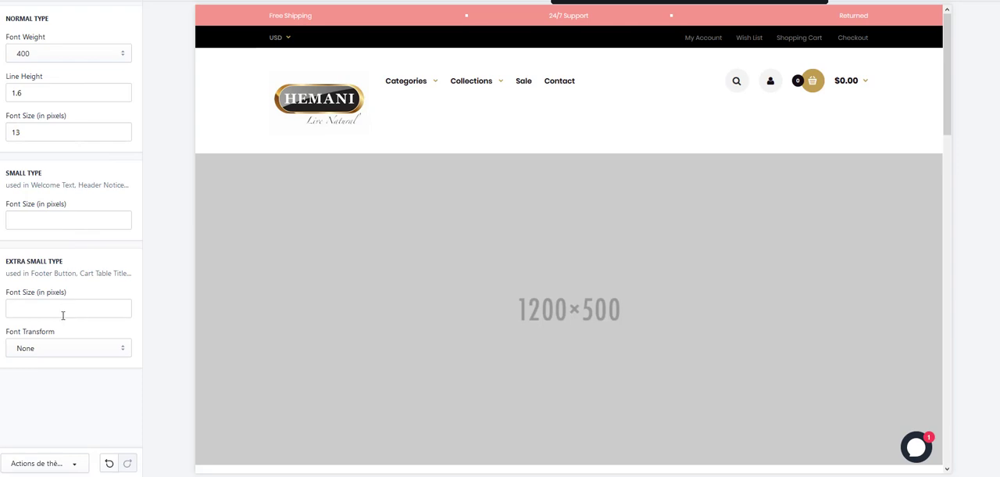
left_click(49, 56)
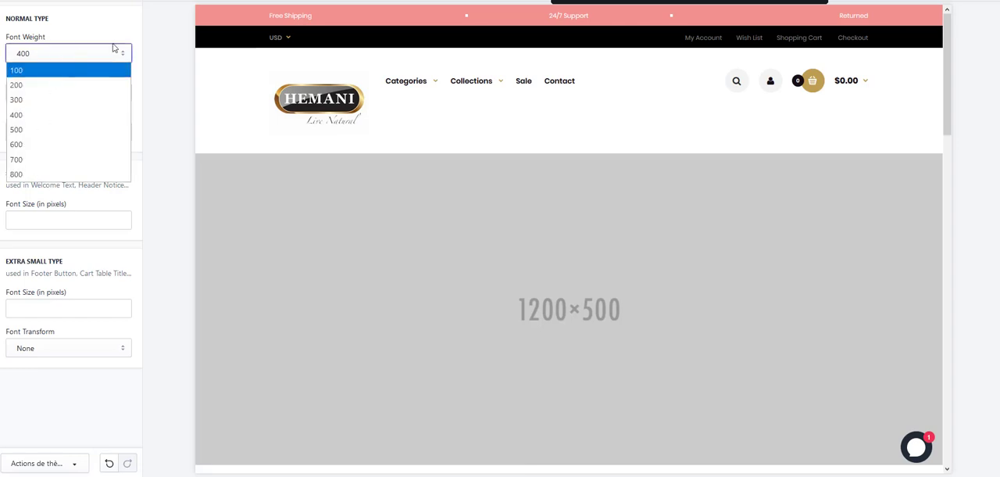
left_click(123, 32)
double_click(123, 32)
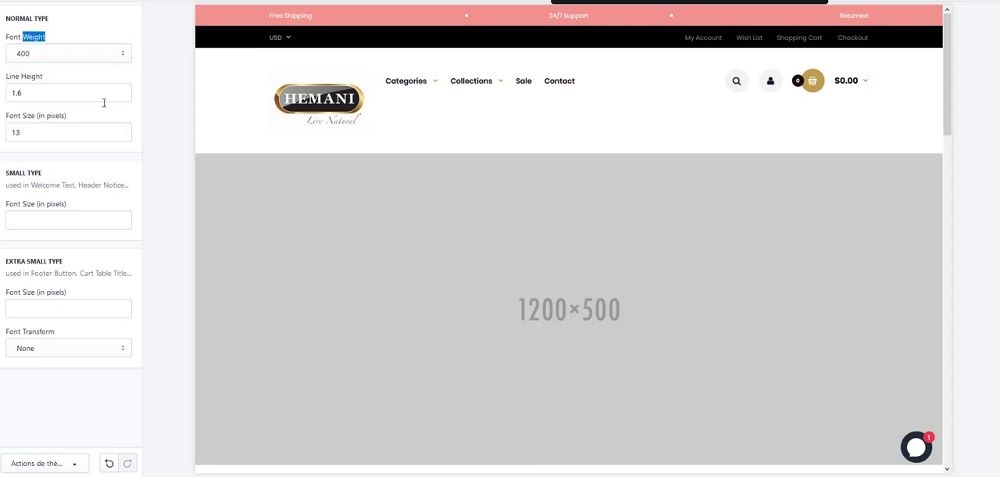
double_click(57, 132)
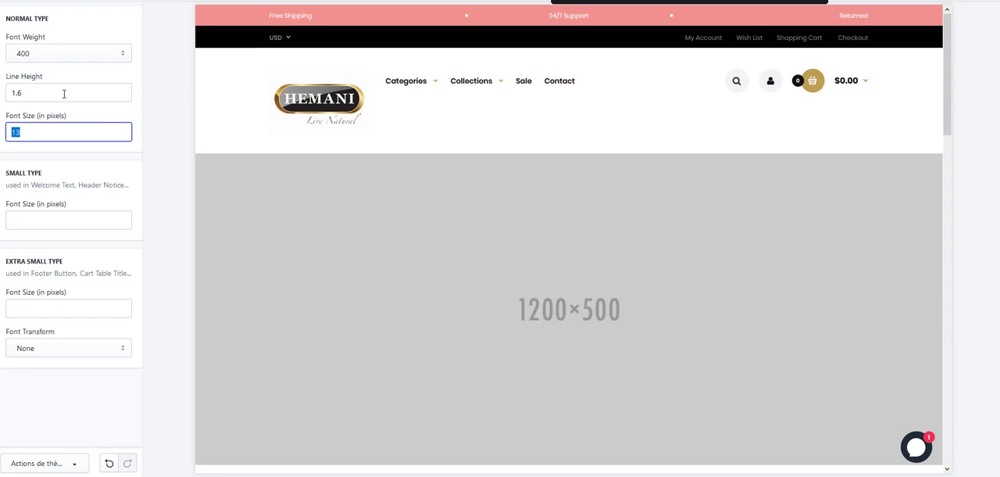
left_click(32, 6)
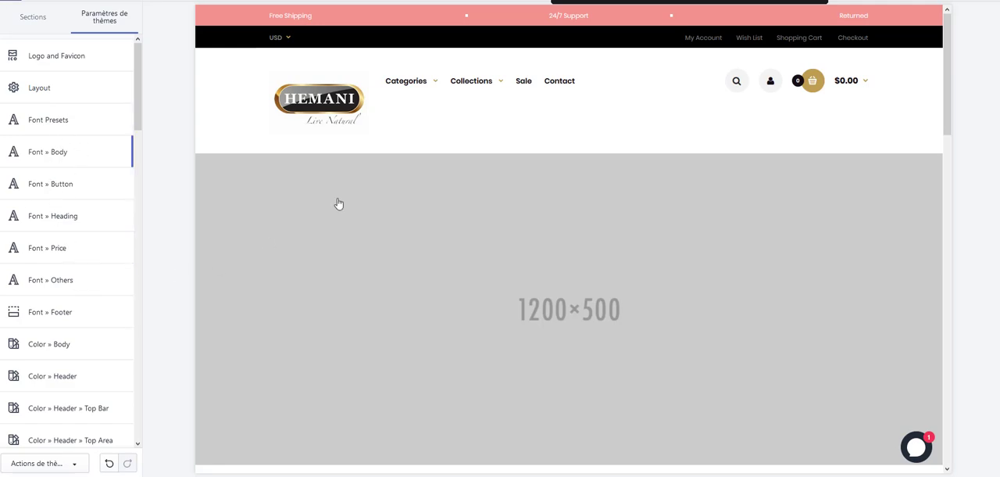
Look over the footer font settings and return to the theme settings list.
mouse_move(401, 89)
scroll(85, 226, "down", 2)
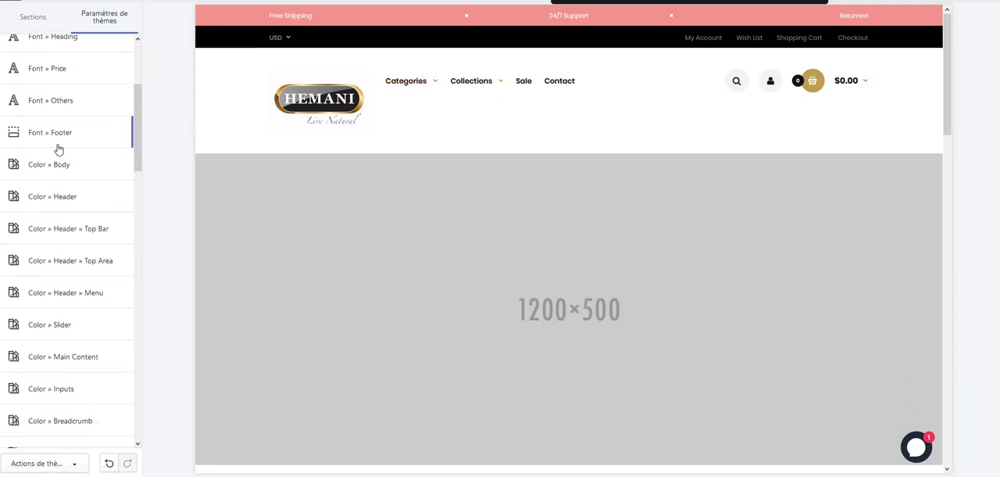
left_click(54, 138)
left_click(11, 1)
Examine the Header settings for header type, vertical menu, cart block icons and mobile optimization.
scroll(86, 156, "down", 5)
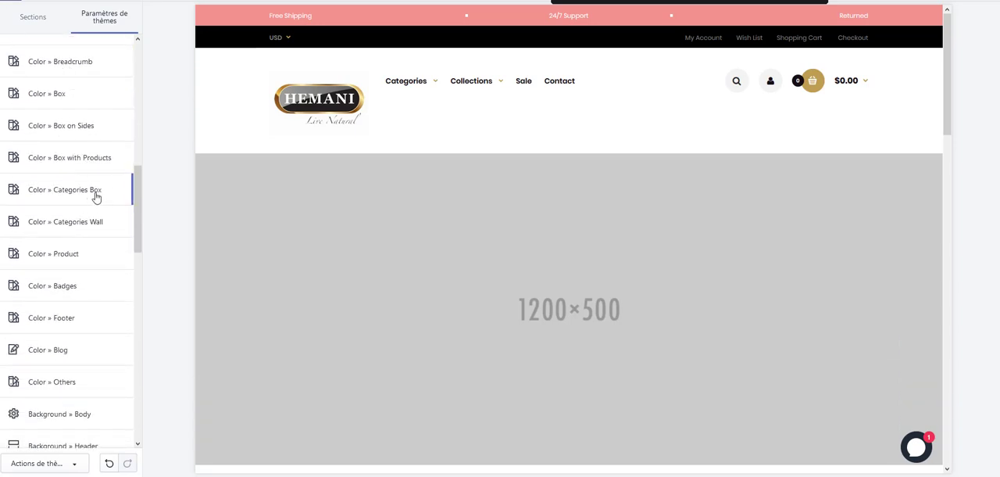
scroll(74, 263, "down", 2)
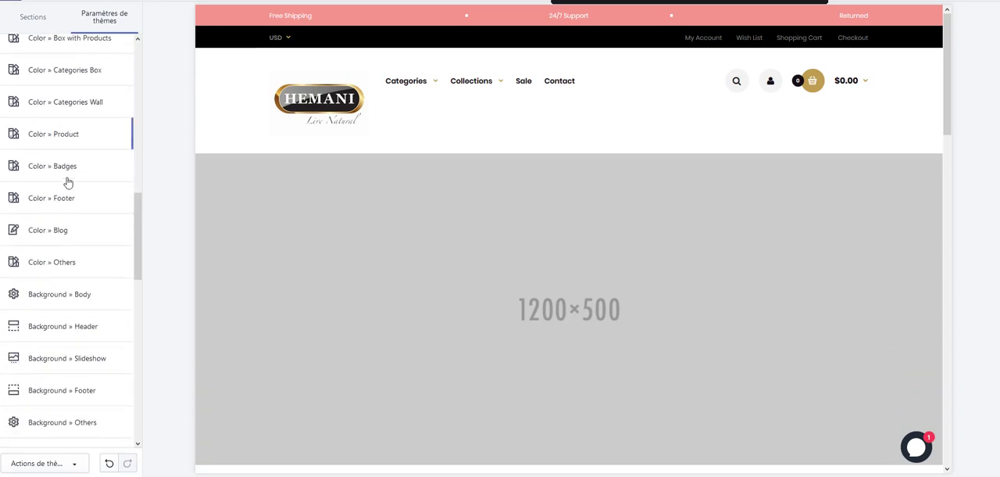
scroll(68, 271, "down", 1)
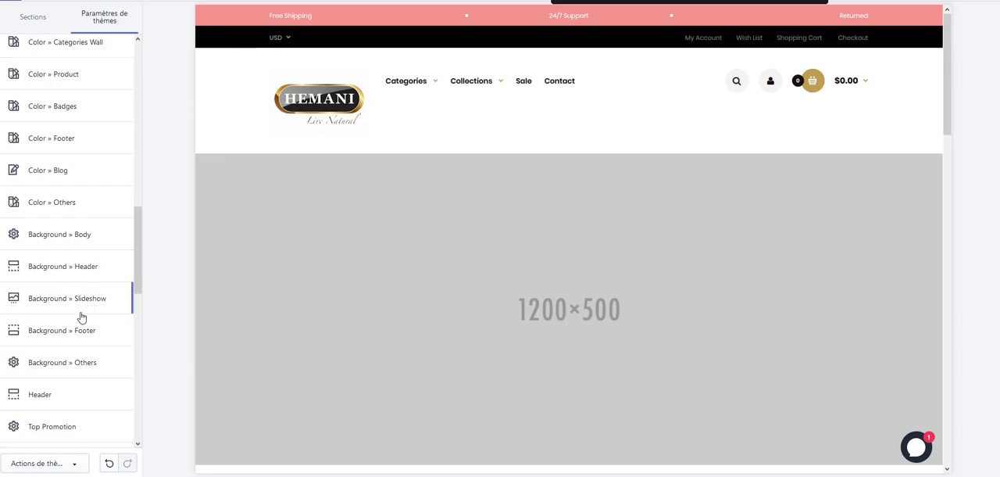
scroll(85, 339, "down", 3)
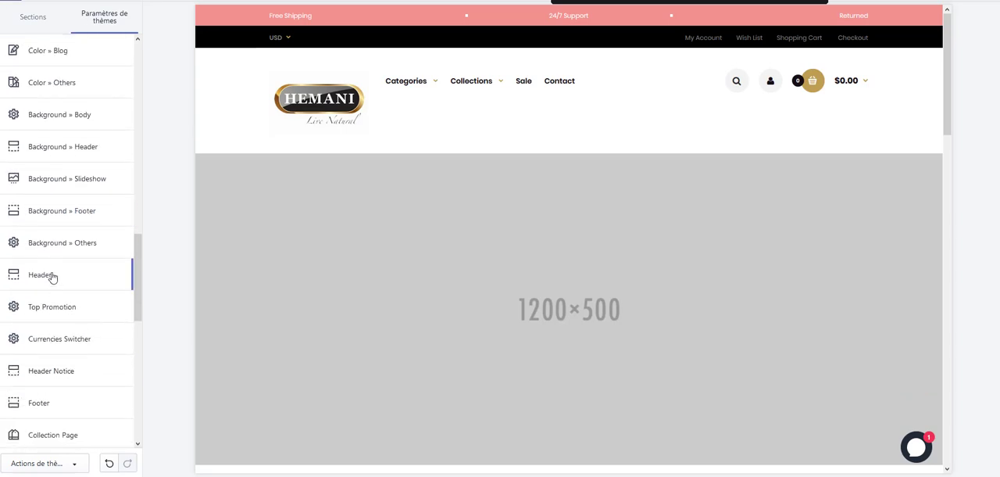
left_click(49, 278)
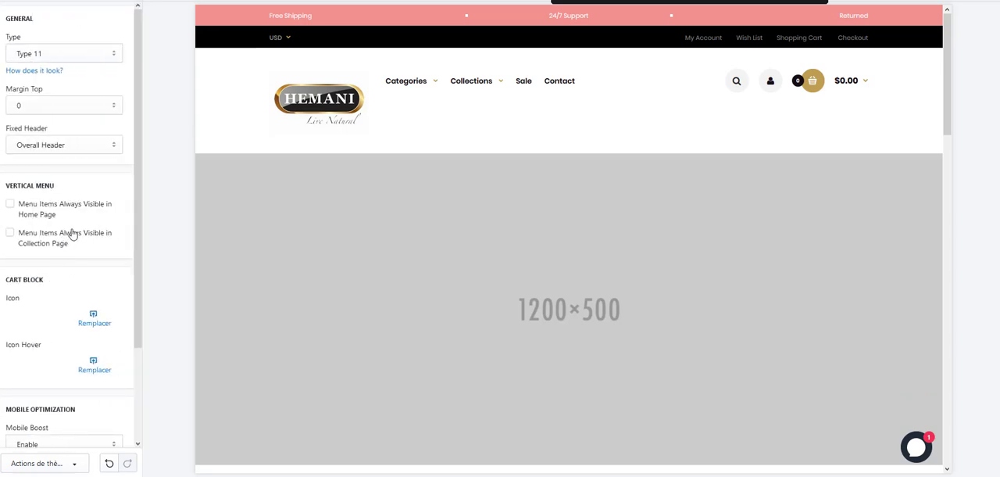
scroll(96, 212, "down", 3)
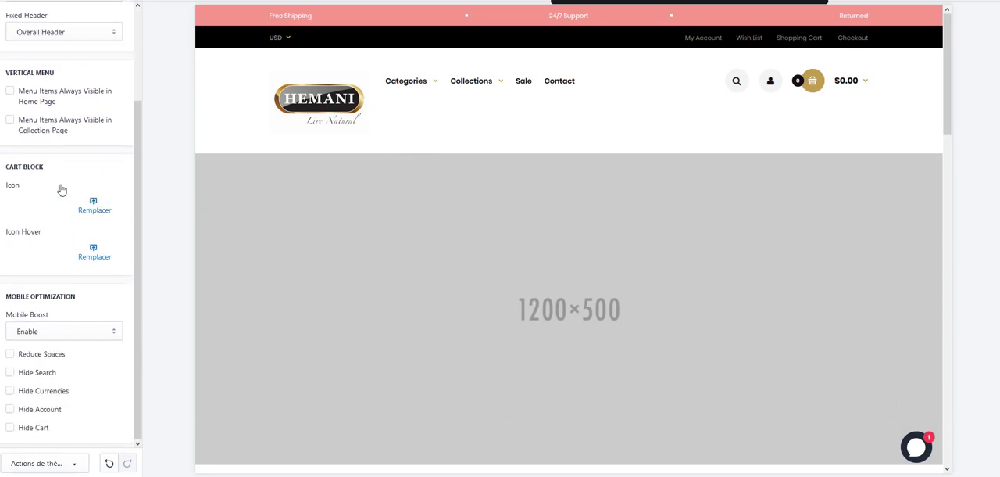
scroll(87, 190, "up", 3)
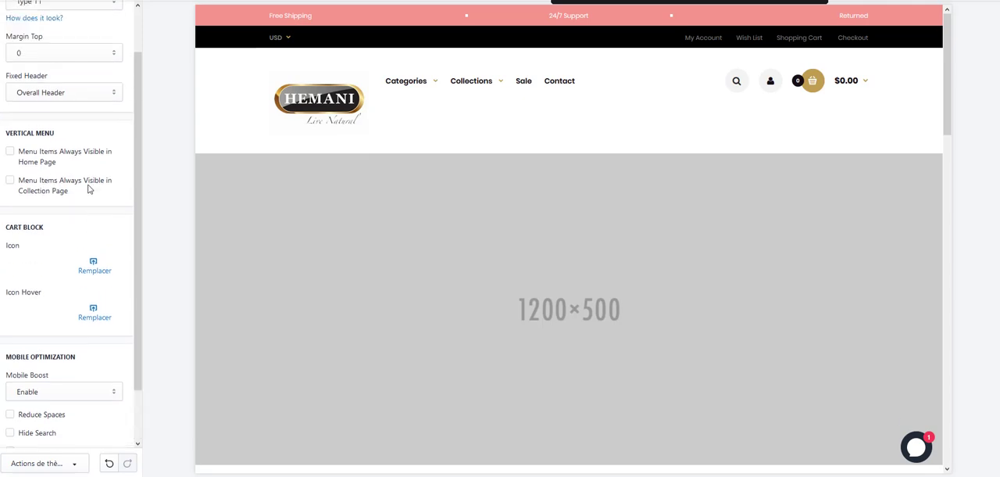
left_click(14, 2)
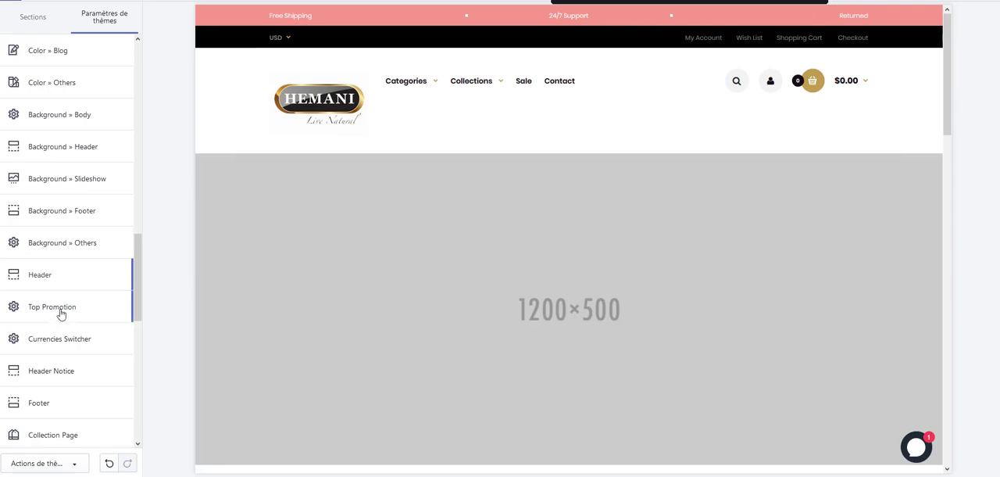
Disable the Top Promotion bar to see its effect in the preview and enable it again.
left_click(61, 311)
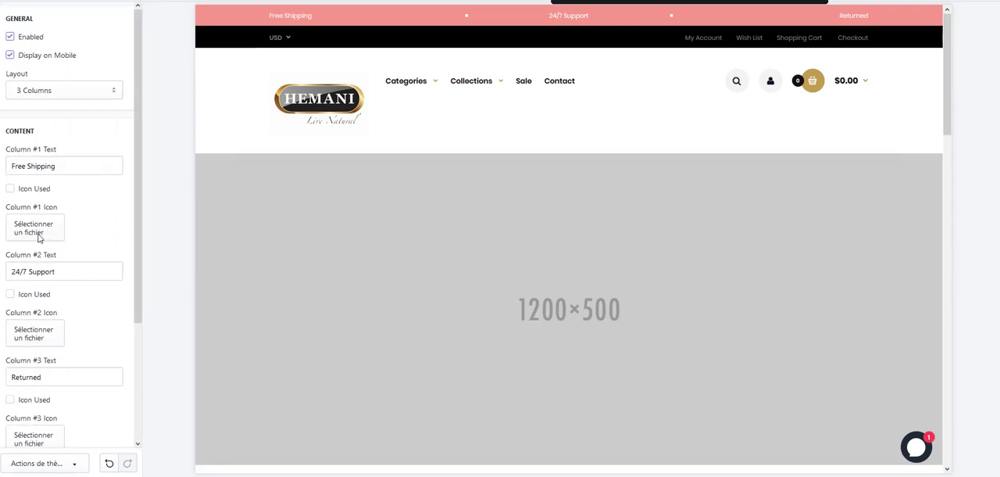
left_click(10, 37)
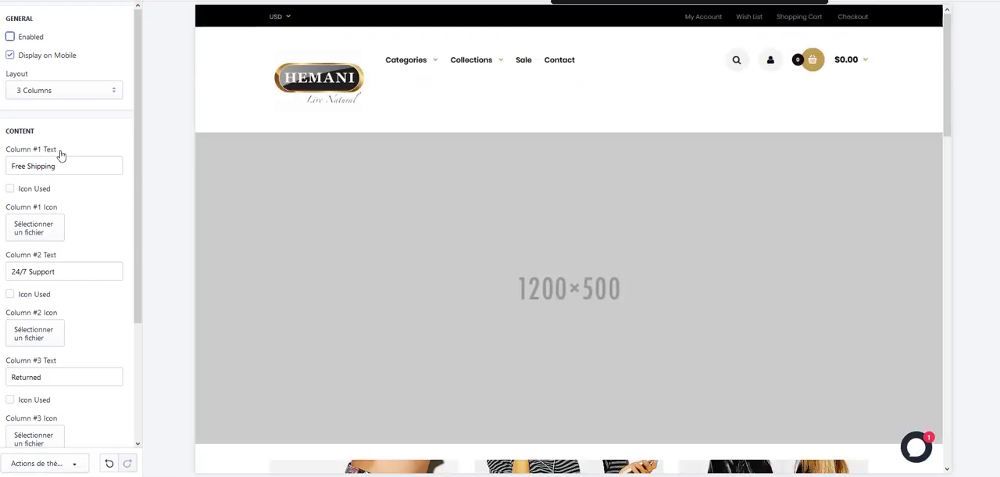
left_click(9, 36)
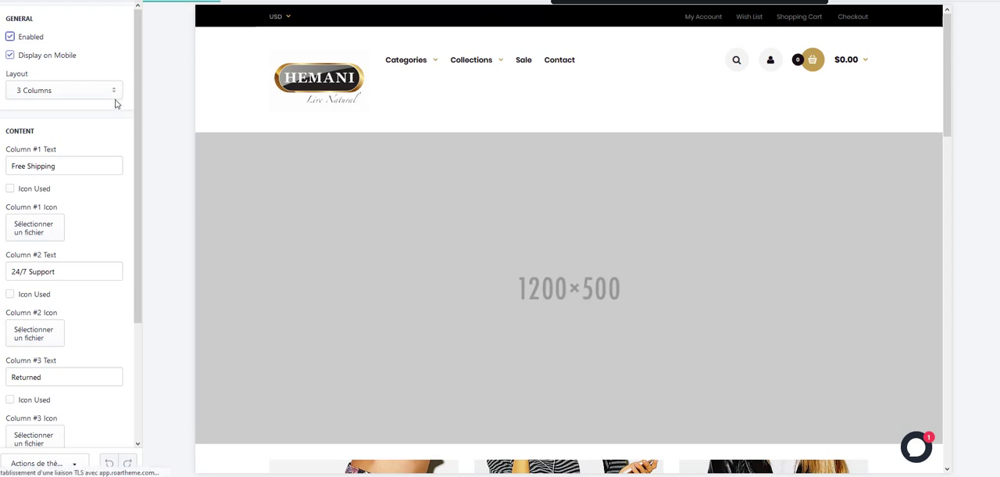
Examine the Top Promotion options and the home page preview from the header down to the featured products and sale banners.
scroll(120, 140, "down", 3)
scroll(120, 162, "up", 4)
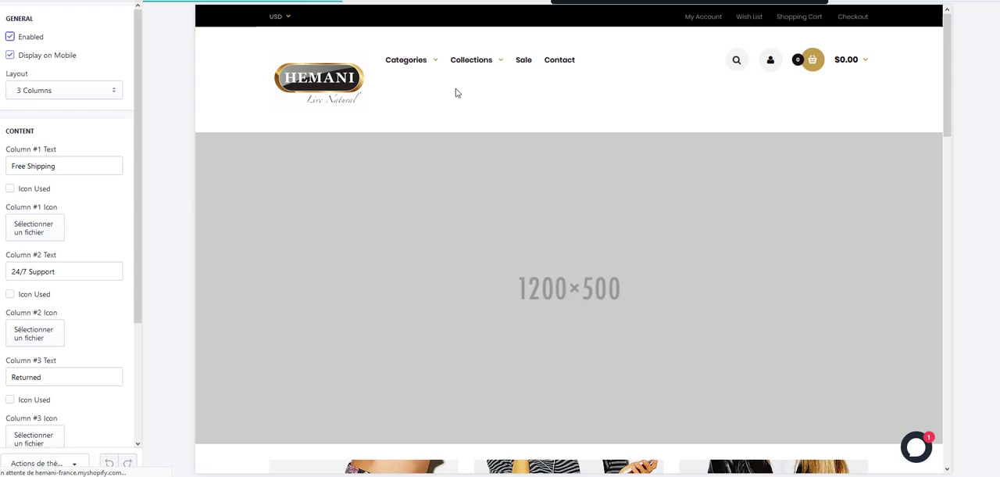
scroll(507, 250, "down", 1)
scroll(492, 249, "down", 1)
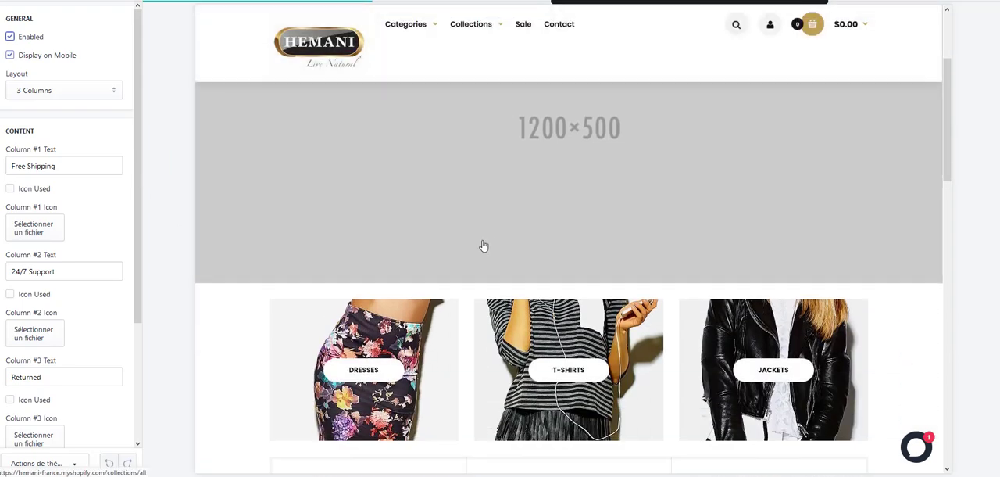
scroll(440, 313, "down", 1)
scroll(740, 340, "down", 5)
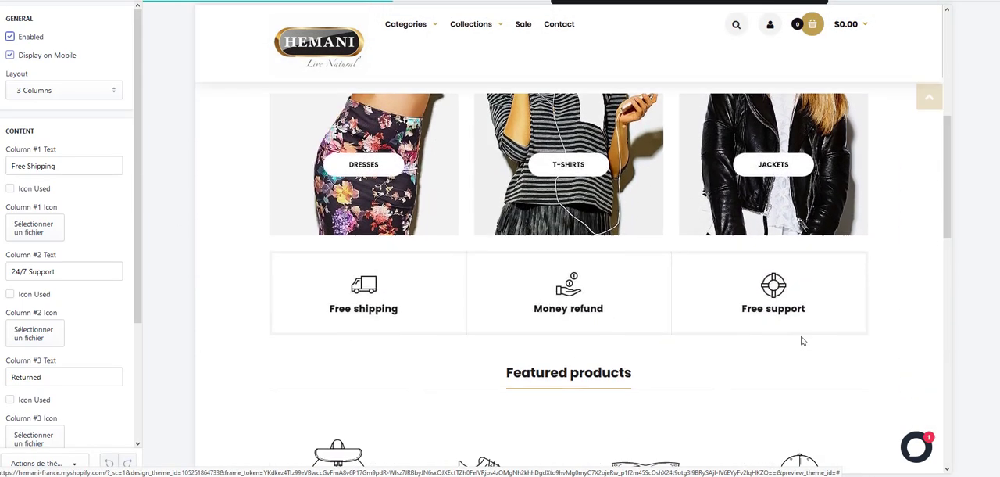
scroll(703, 313, "up", 1)
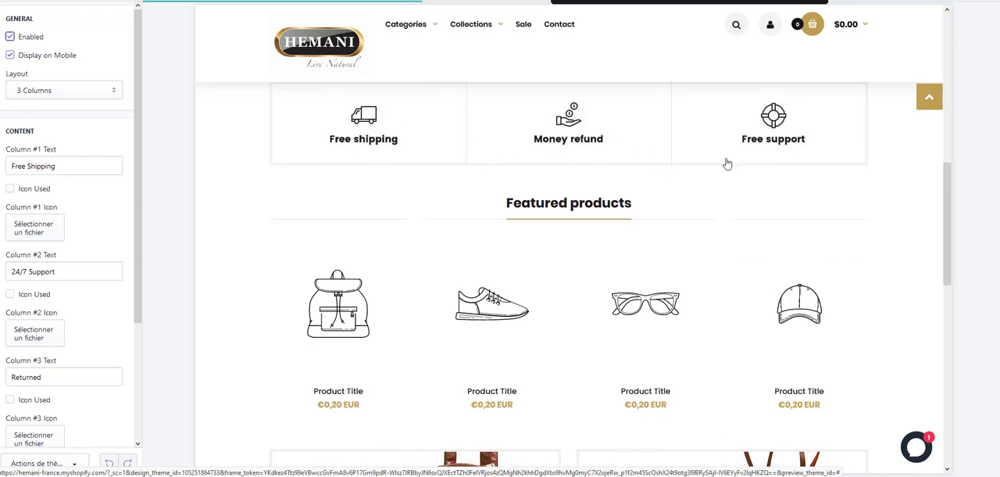
scroll(724, 274, "down", 2)
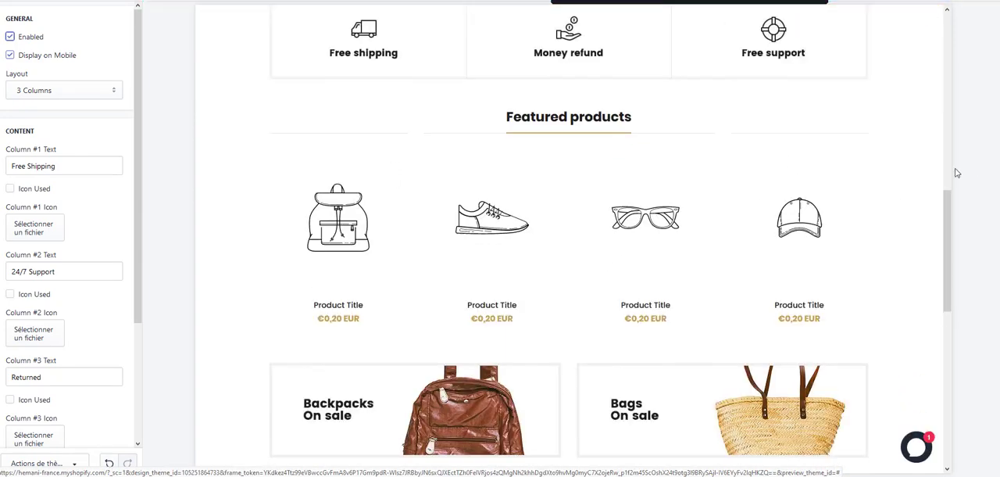
Set the promotion layout to 1 Column and replace its Column #1 text with the "Lancement de la boutique en ligne -20%" offer ending in "code promo20".
left_click(64, 95)
left_click(58, 107)
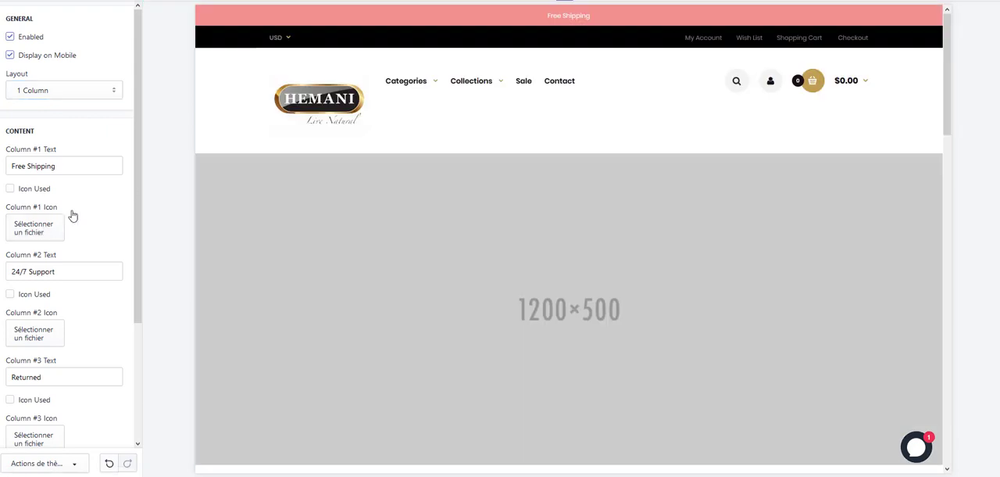
triple_click(66, 166)
key("ctrl+v")
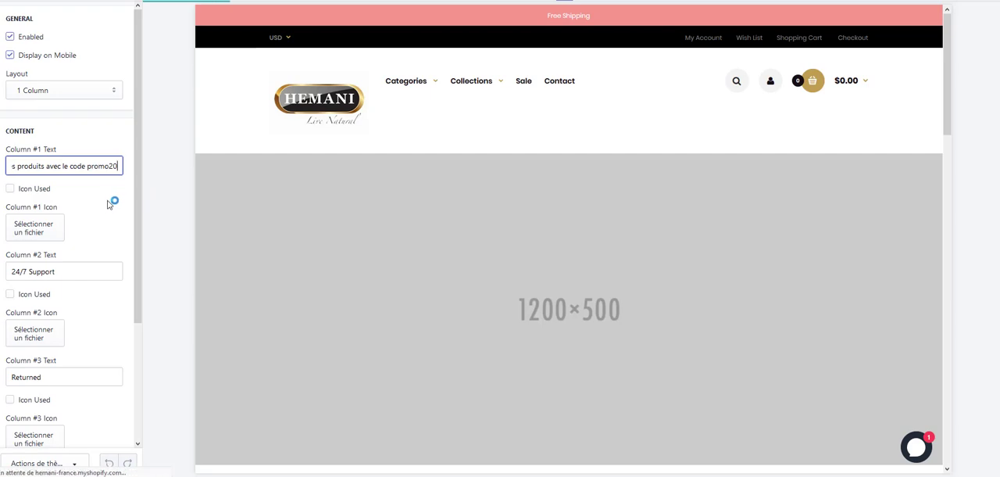
Set the background color of the Top Promotion bar to #3A3A3A.
scroll(109, 204, "down", 2)
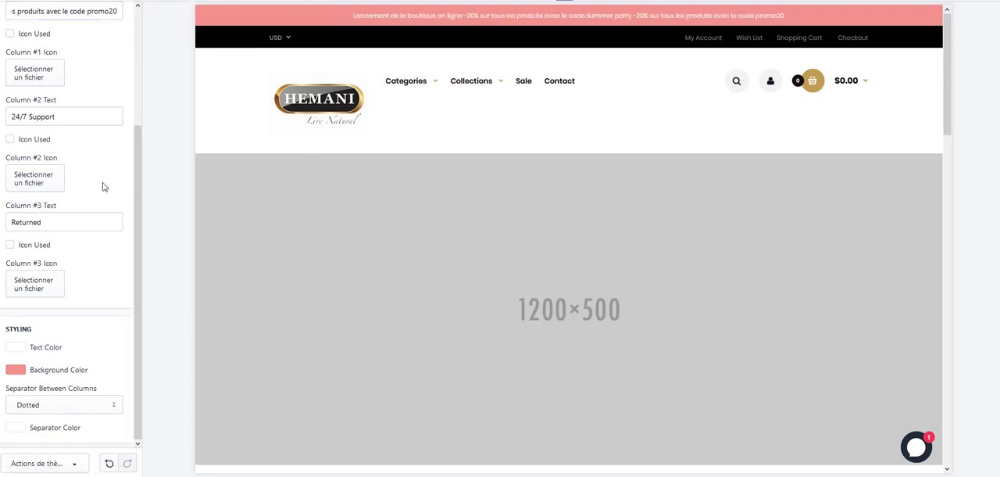
left_click(38, 374)
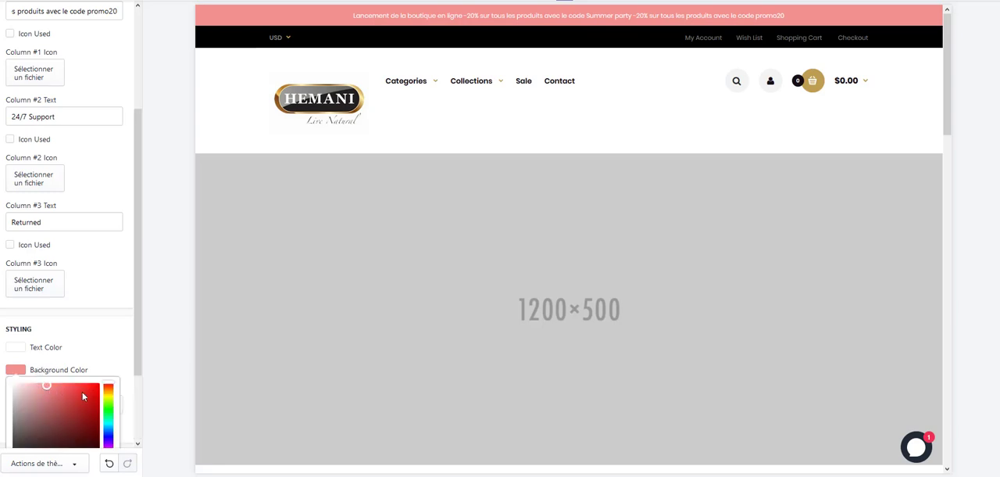
scroll(96, 343, "down", 2)
triple_click(55, 379)
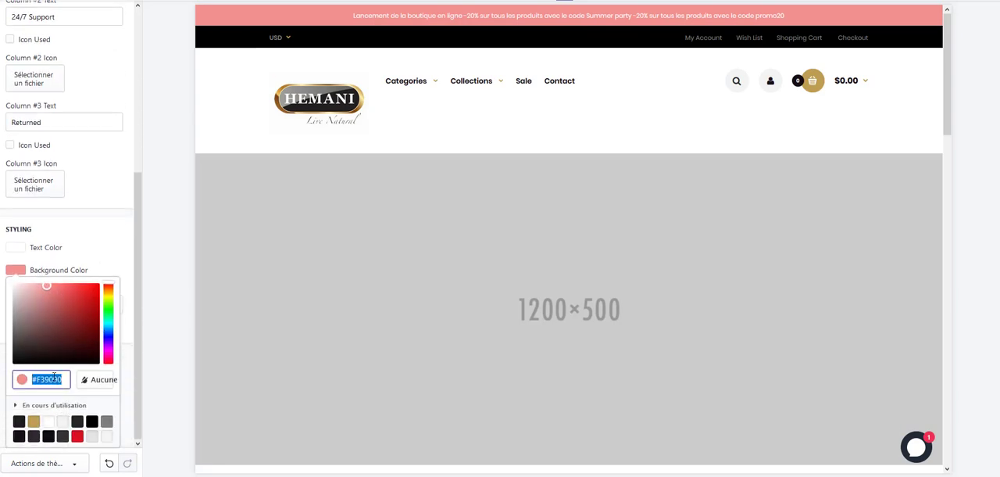
type("#3A3A3A")
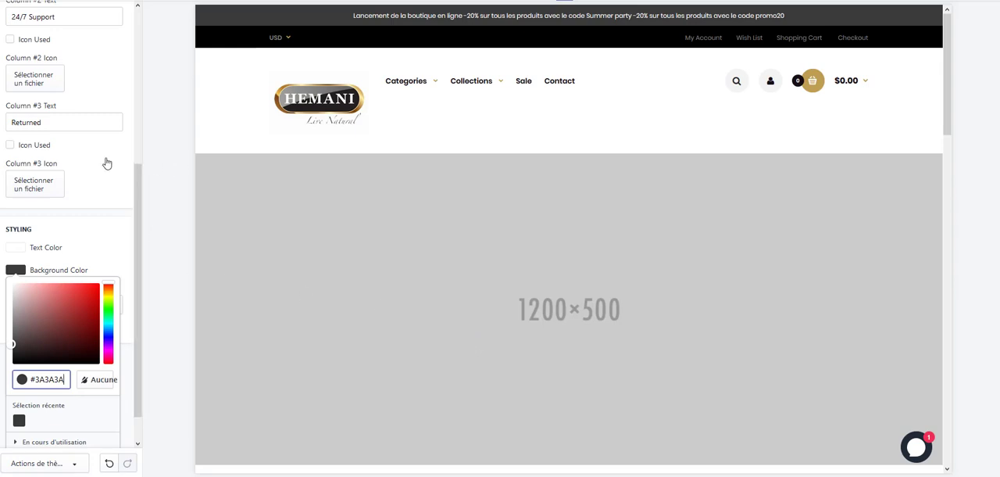
Clear the Column #2 and Column #3 texts of the Top Promotion bar.
scroll(105, 158, "up", 5)
scroll(107, 157, "up", 2)
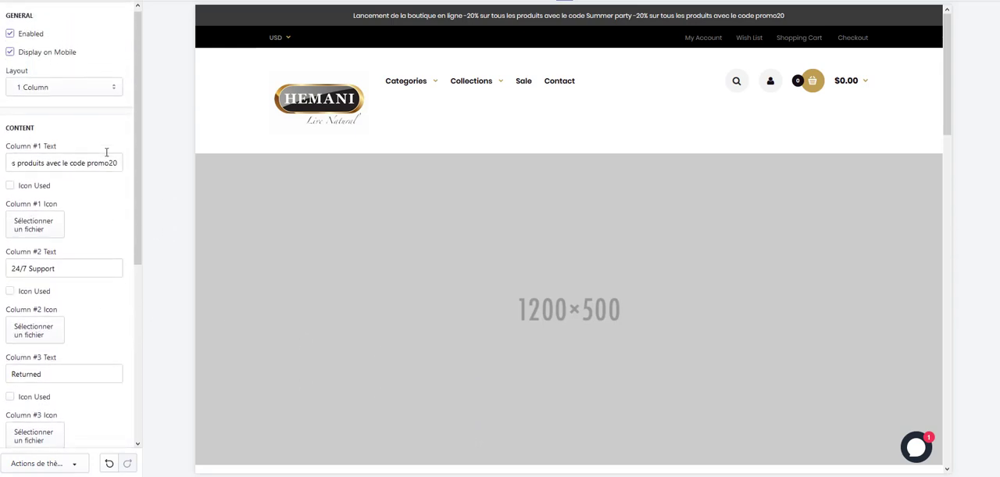
scroll(107, 152, "down", 5)
scroll(106, 153, "down", 2)
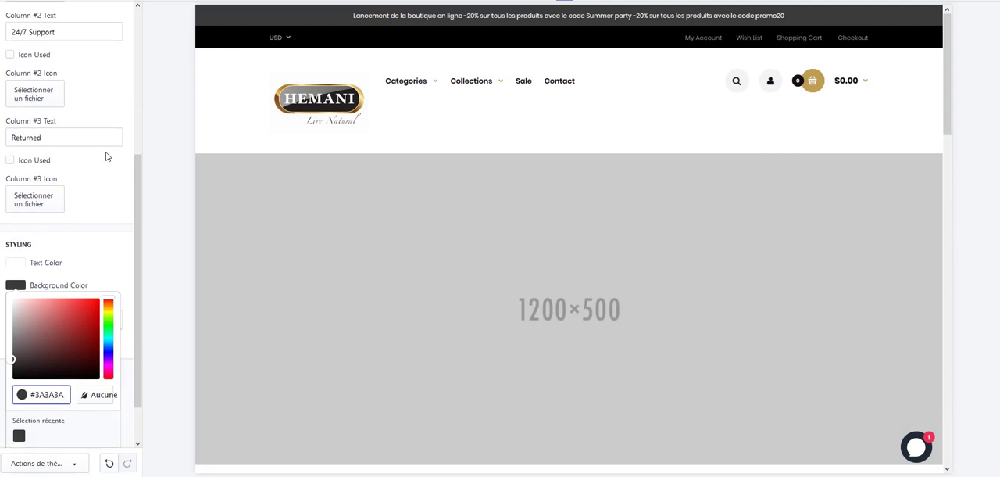
scroll(88, 144, "up", 1)
scroll(79, 117, "up", 1)
triple_click(76, 93)
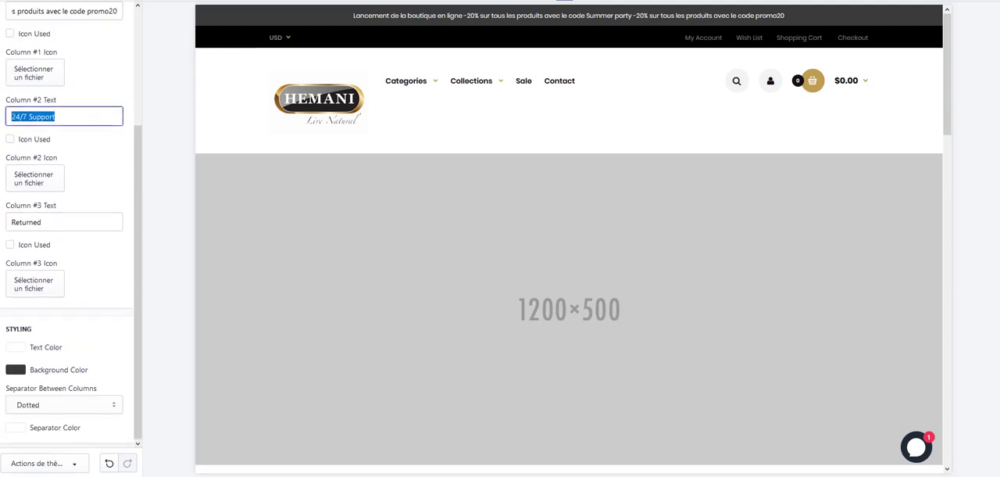
key("BackSpace")
triple_click(98, 222)
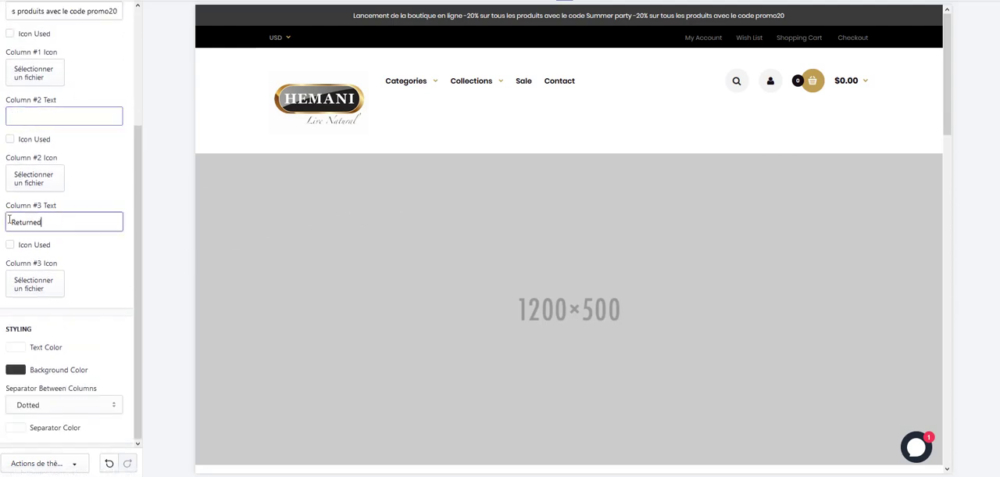
key("BackSpace")
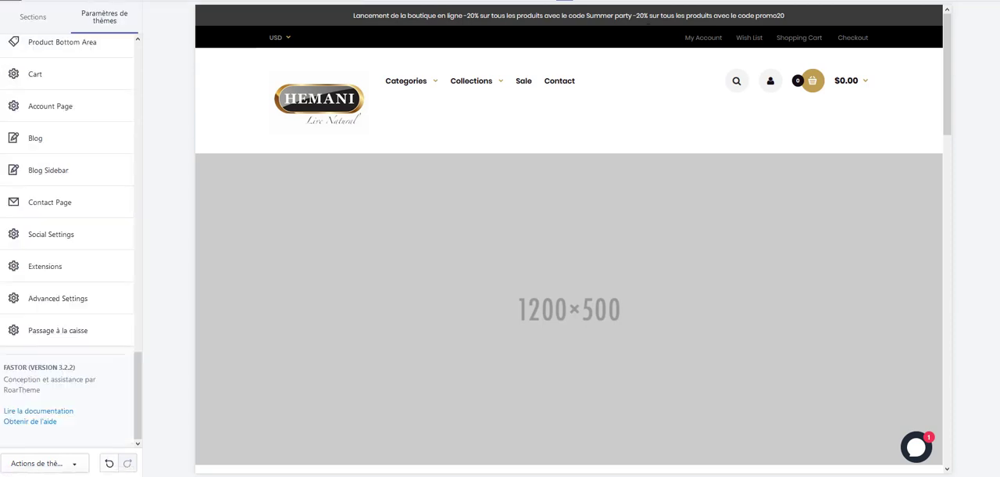
Look over the theme settings list and the home page preview from the header down to the footer.
mouse_move(416, 93)
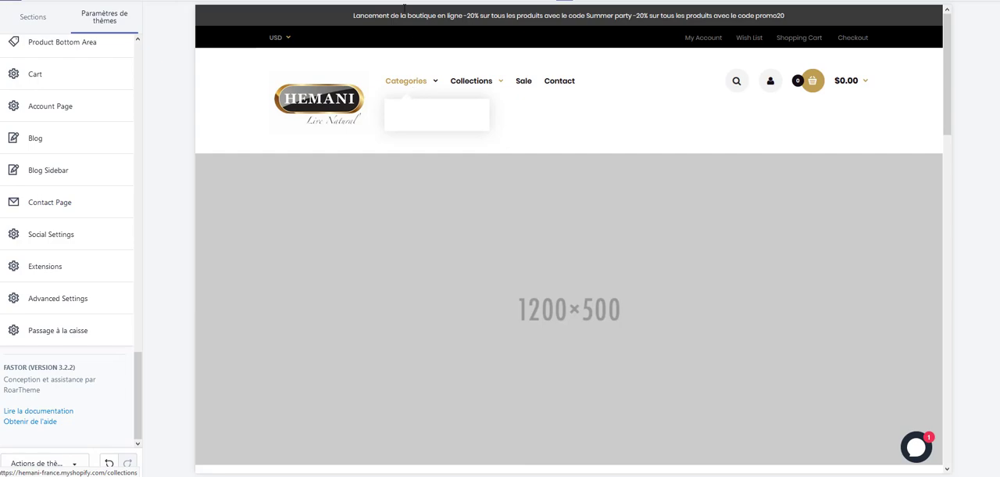
scroll(100, 134, "up", 3)
scroll(101, 127, "up", 3)
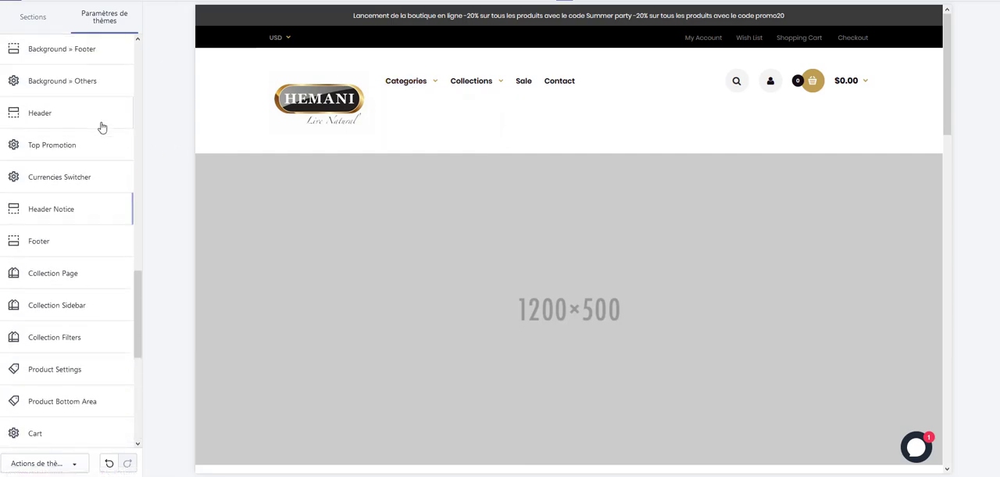
scroll(96, 147, "down", 3)
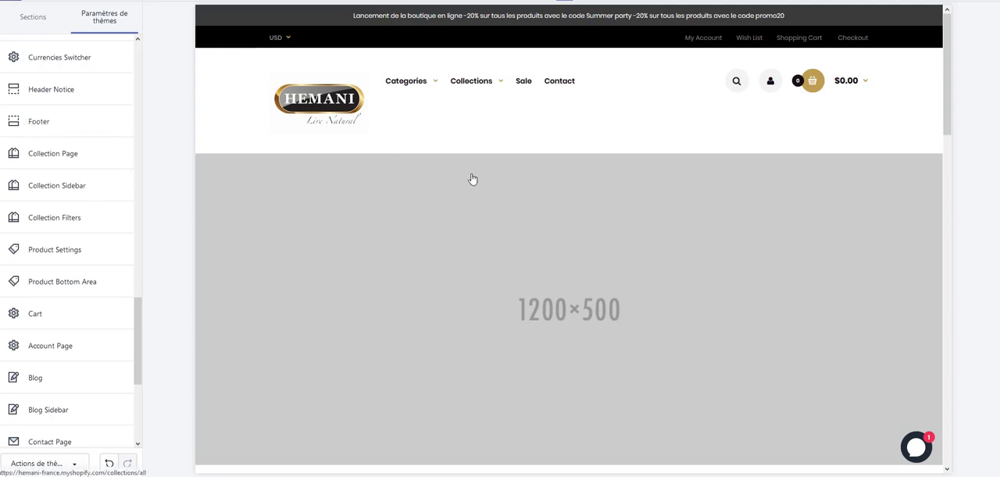
scroll(478, 176, "down", 5)
scroll(478, 177, "down", 10)
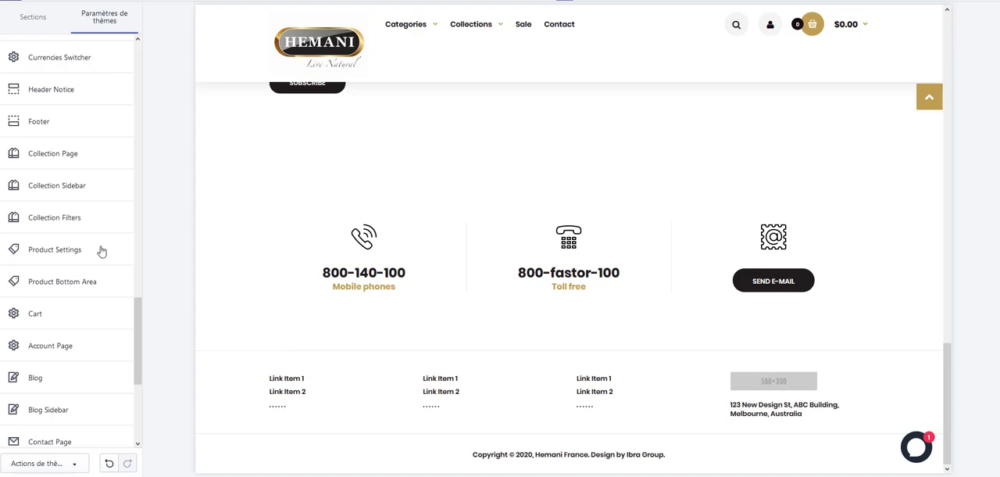
scroll(89, 193, "down", 3)
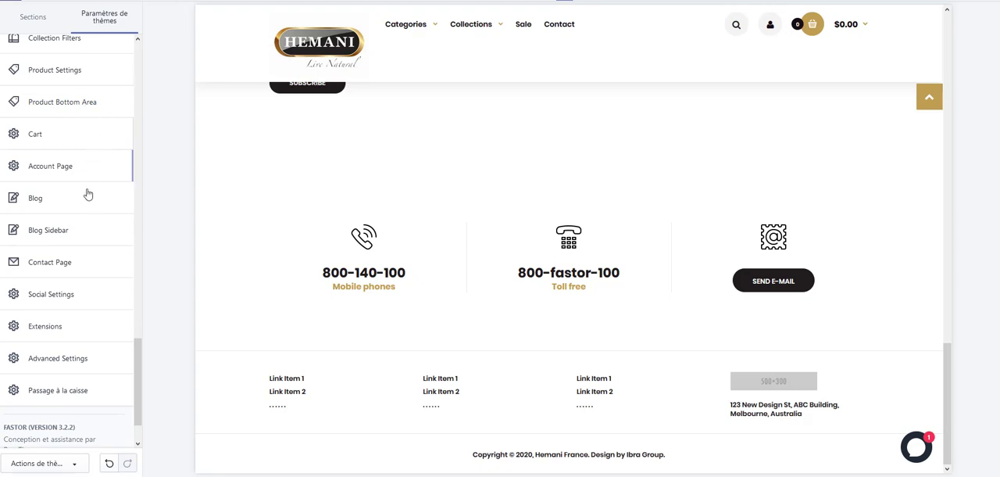
scroll(89, 194, "down", 2)
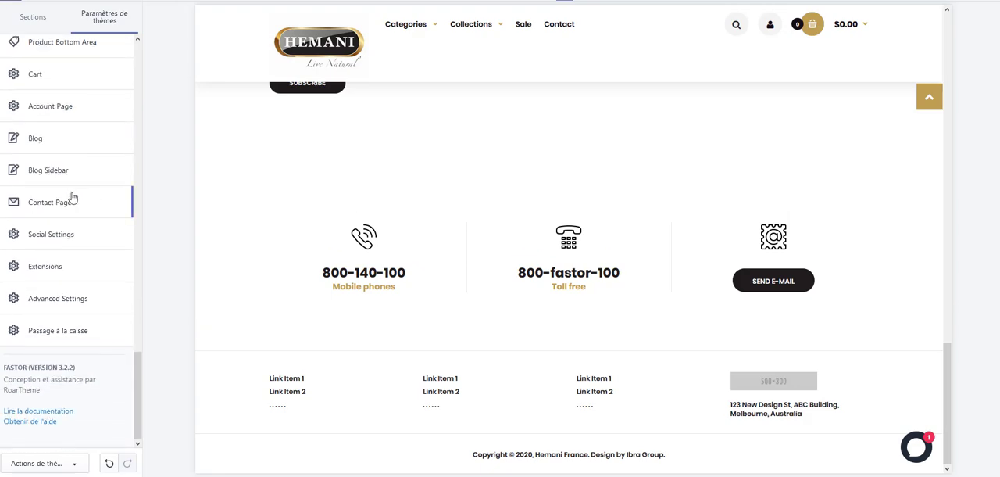
Replace the contact e-mail in the Contact Page settings with the company's own address and save the theme.
left_click(63, 201)
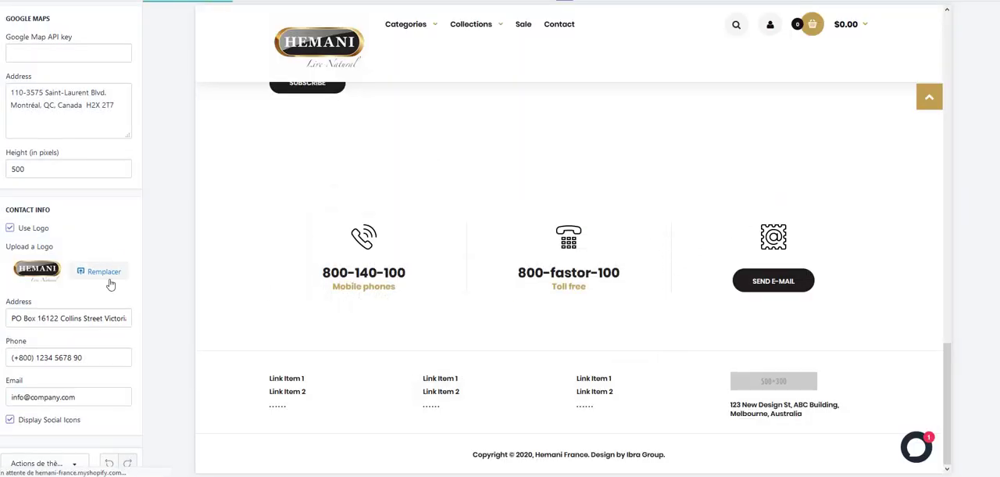
left_click_drag(72, 397, 11, 397)
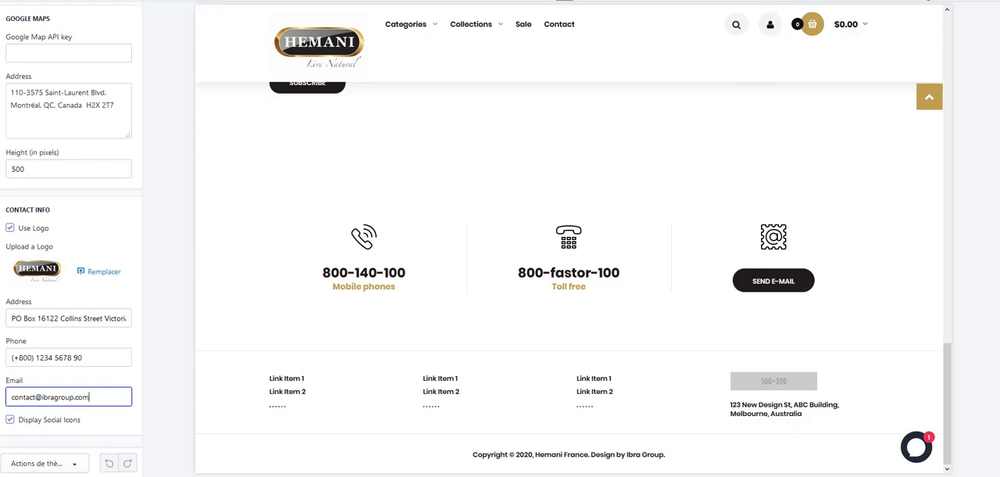
left_click(928, 0)
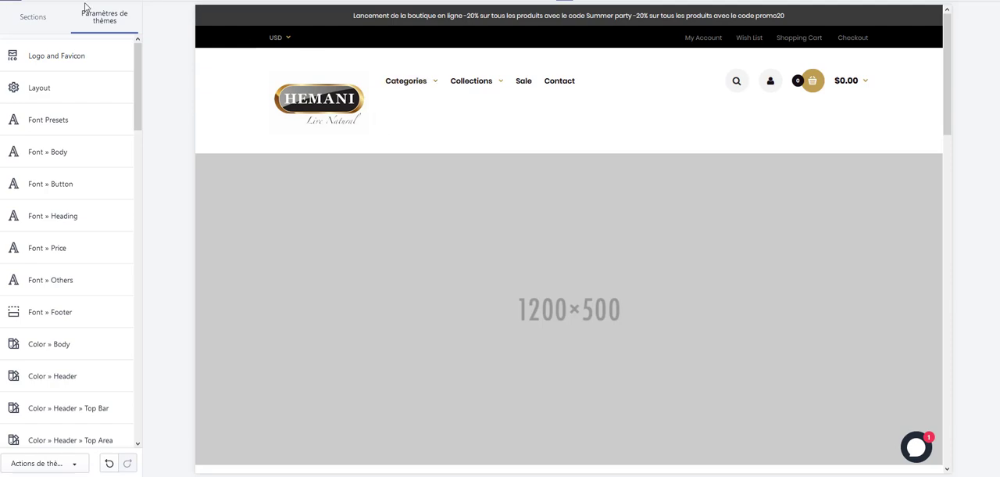
Switch to the theme sections and open the Mega Menu #1 settings down to its menu items.
left_click(34, 23)
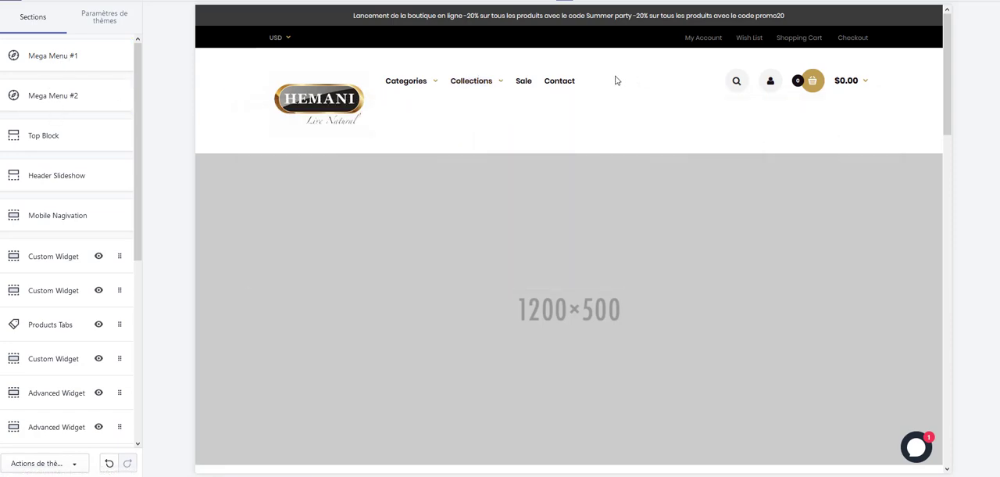
mouse_move(425, 87)
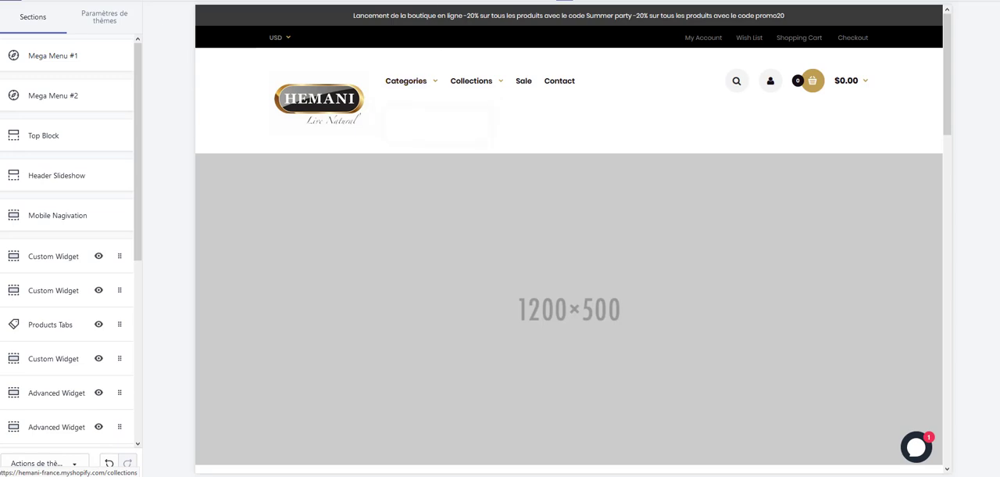
left_click(51, 58)
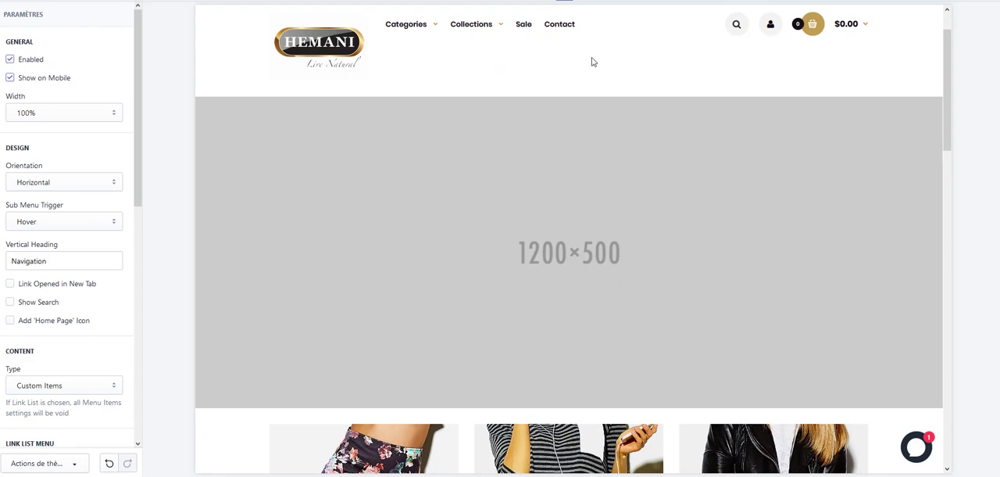
scroll(84, 95, "down", 3)
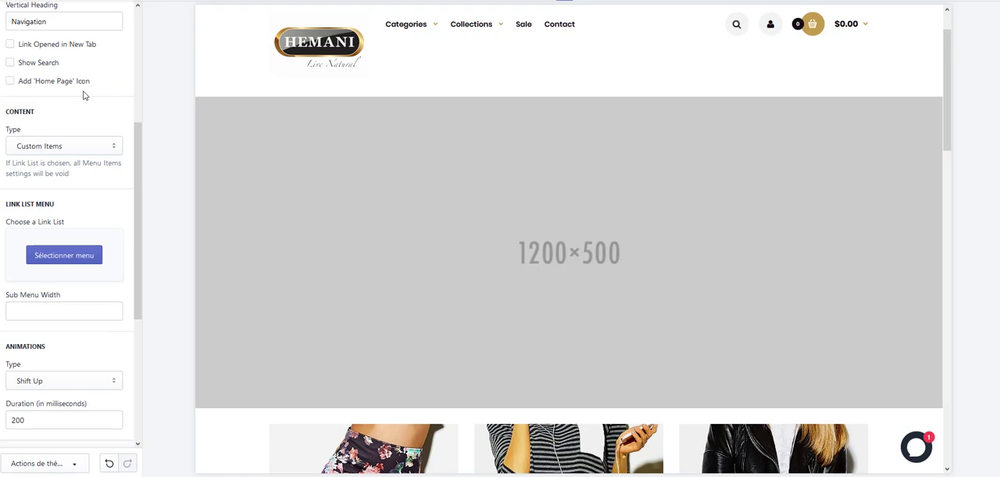
scroll(83, 95, "down", 3)
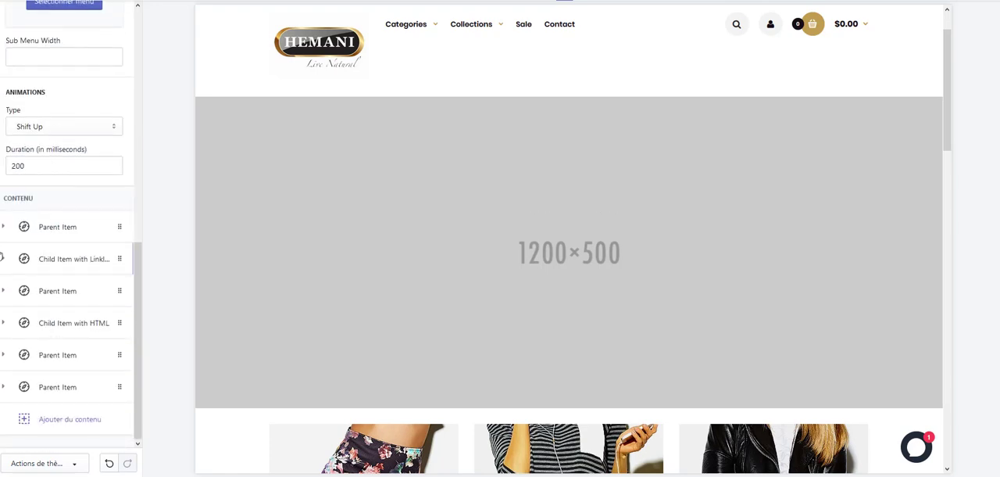
Check the Categories parent item in Mega Menu #1 and delete its child item with link list.
left_click(56, 228)
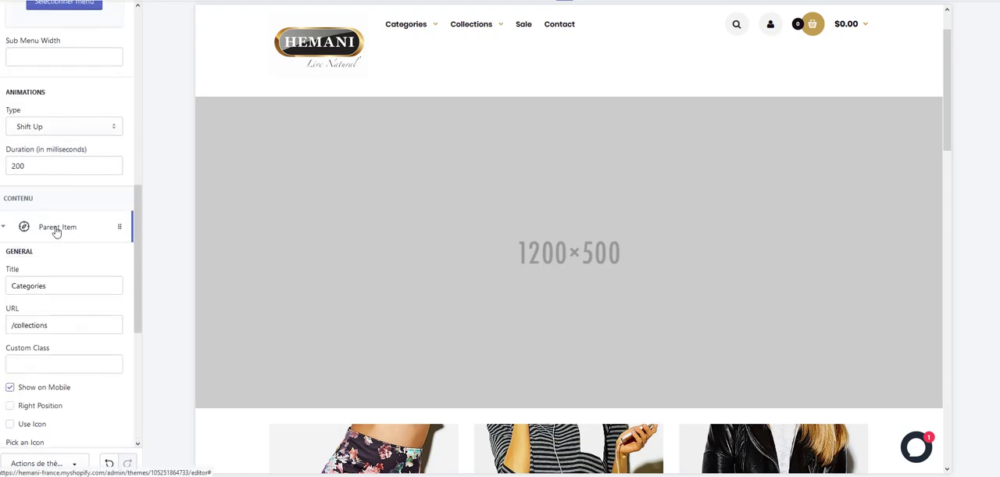
scroll(80, 281, "down", 2)
scroll(47, 173, "up", 3)
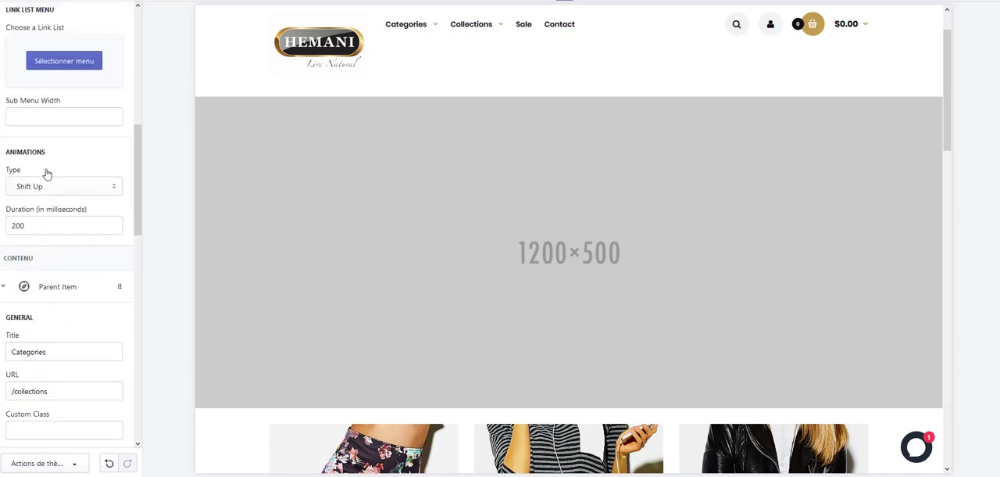
left_click(60, 289)
left_click(55, 321)
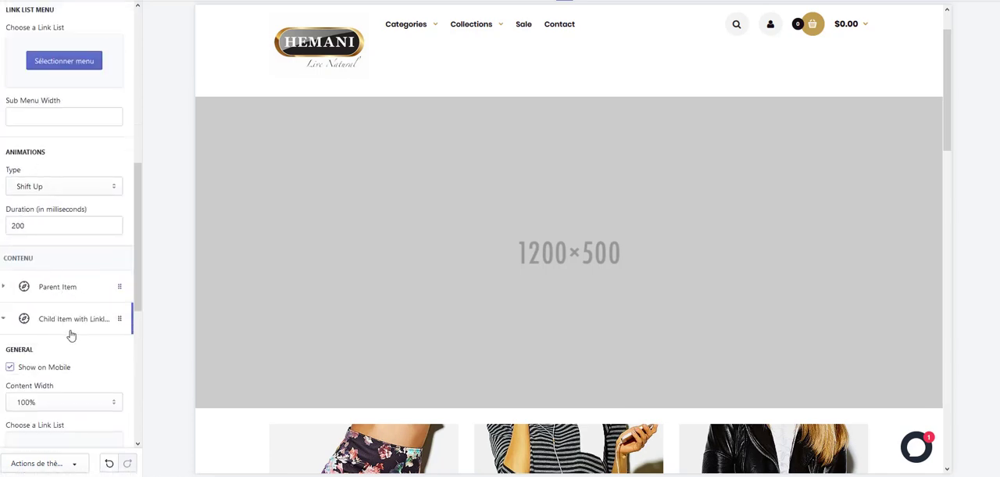
scroll(68, 320, "down", 4)
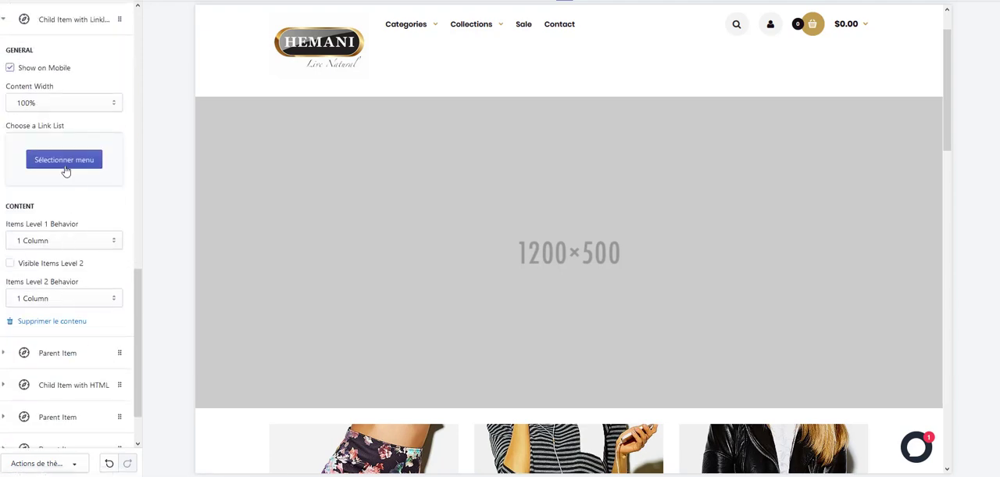
scroll(67, 167, "down", 2)
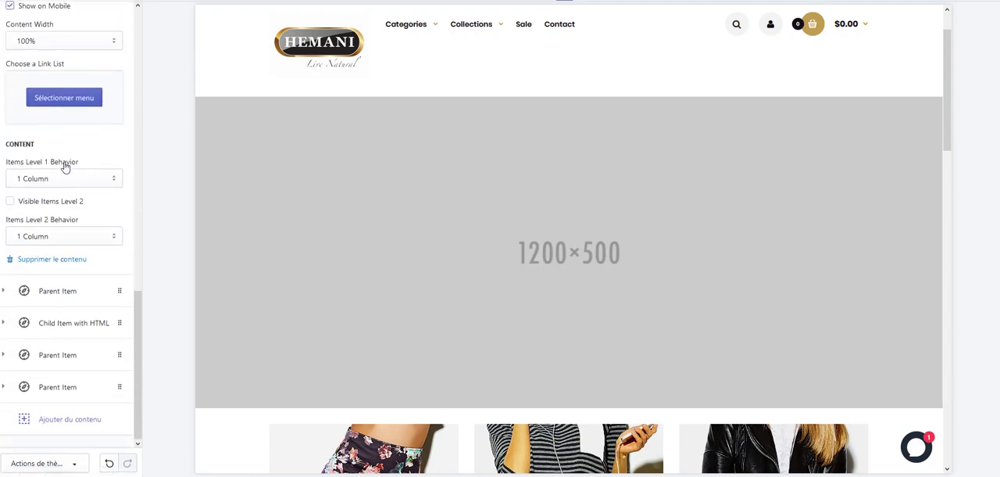
left_click(33, 260)
Check the Collections parent item and delete its child item with HTML from the mega menu.
left_click(59, 294)
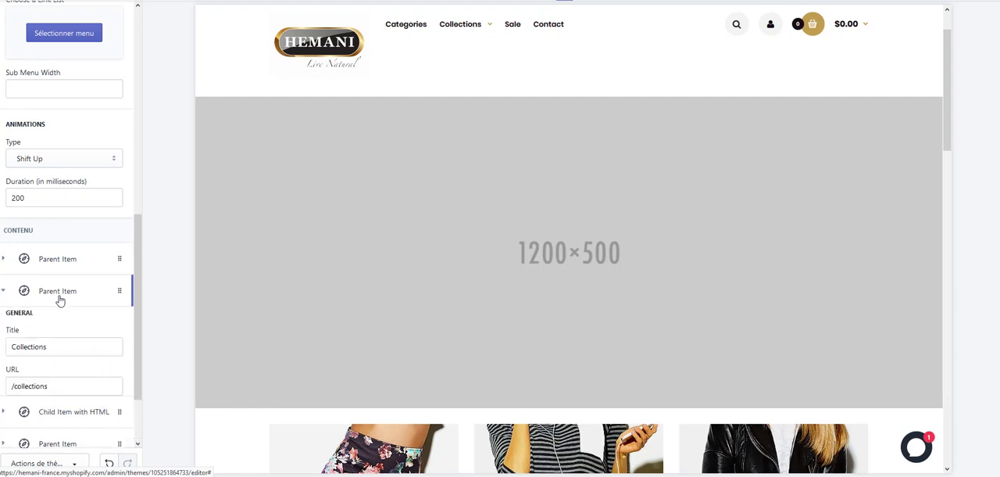
scroll(66, 291, "down", 3)
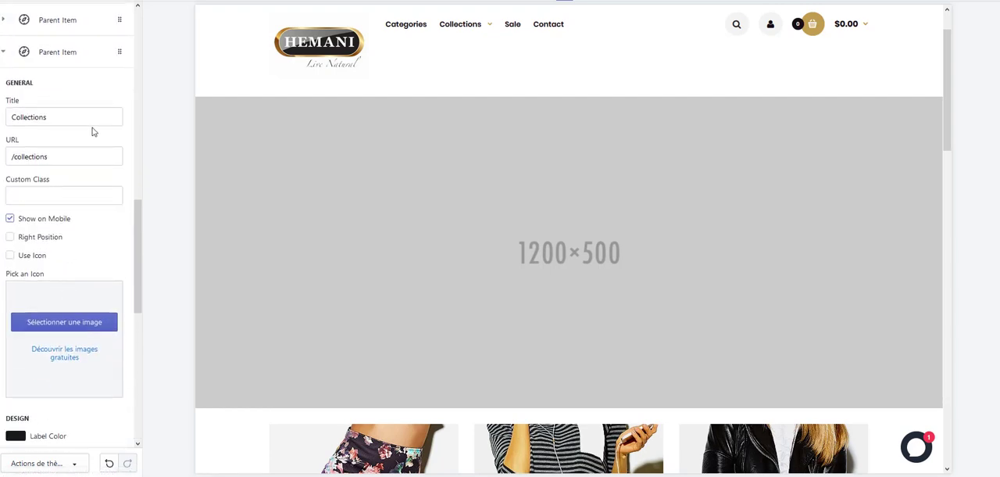
scroll(61, 242, "up", 3)
left_click(58, 293)
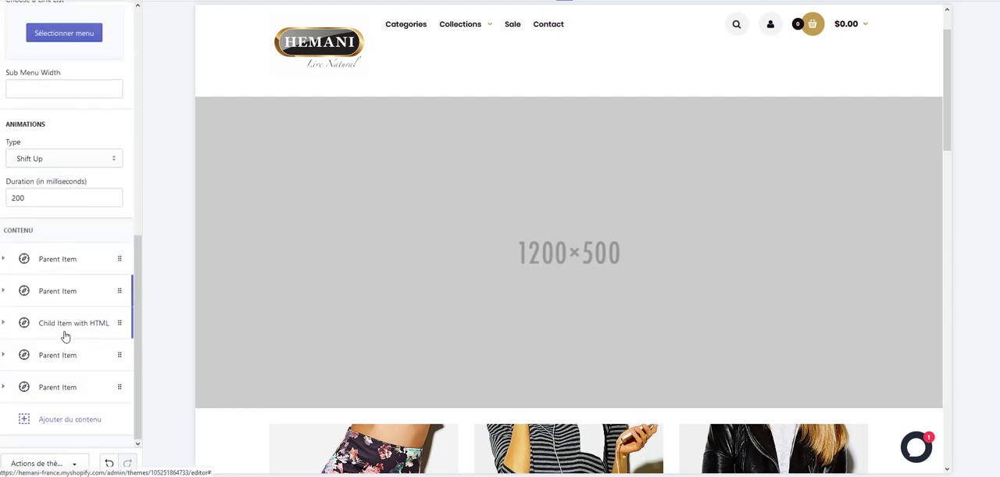
left_click(64, 334)
scroll(78, 328, "down", 2)
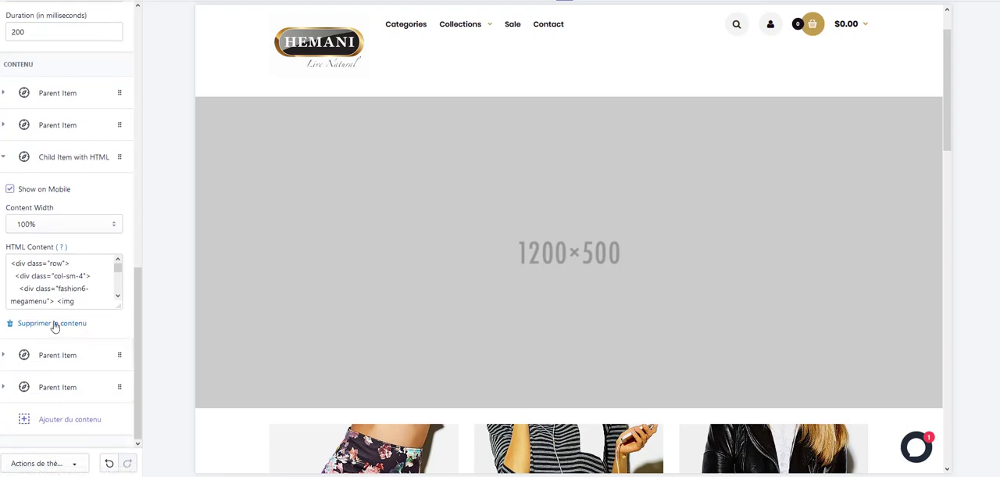
left_click(47, 329)
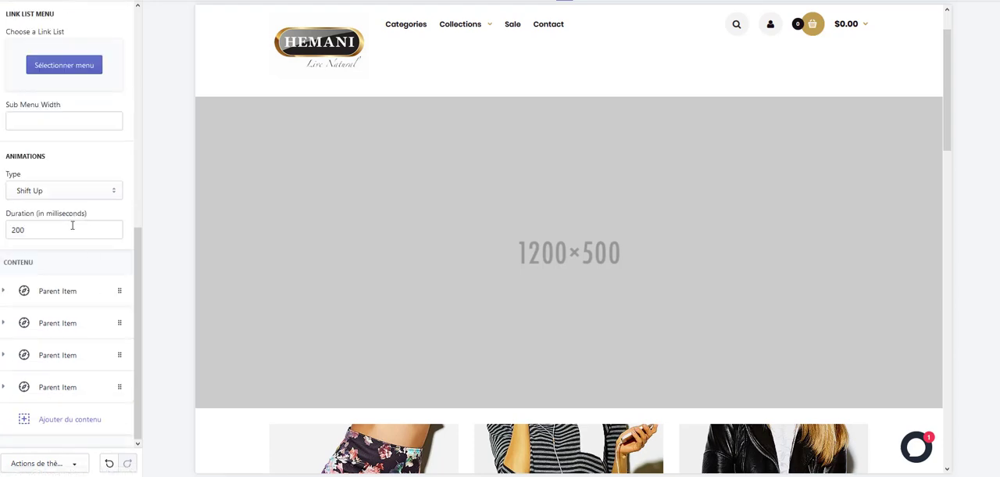
Delete the Sale parent item from the mega menu.
left_click(60, 360)
scroll(83, 306, "down", 5)
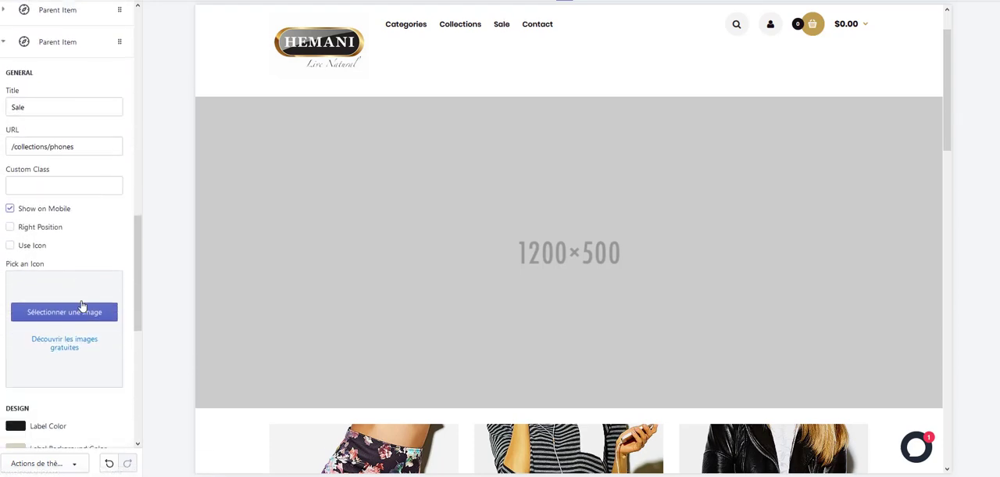
scroll(44, 247, "down", 3)
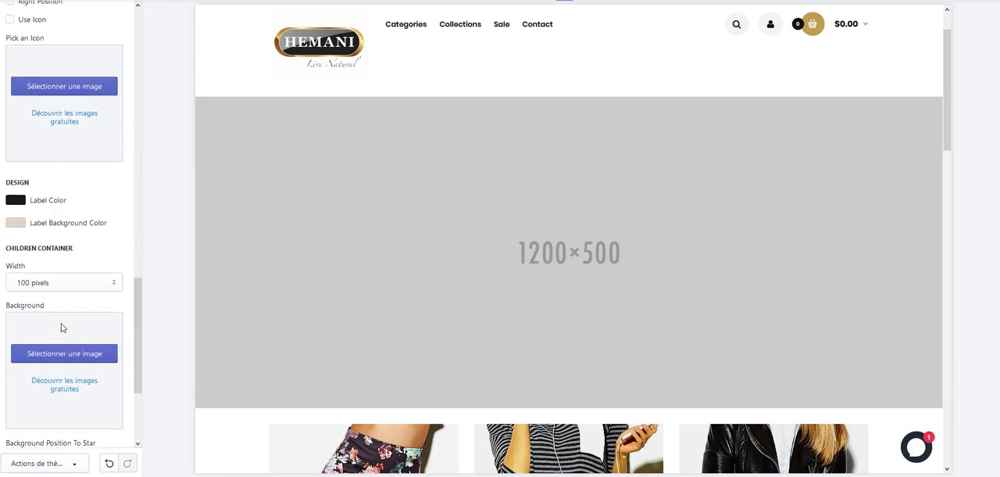
scroll(62, 325, "down", 3)
left_click(49, 353)
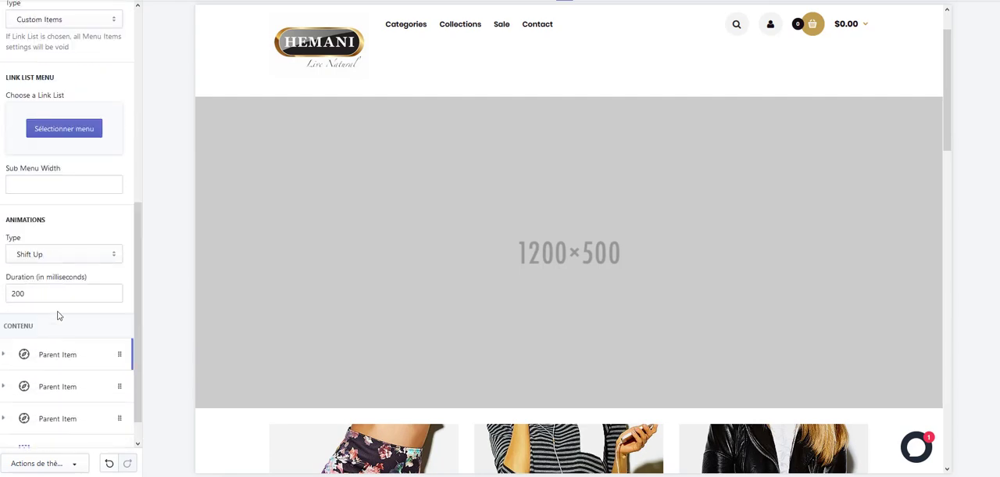
Delete the Categories and Collections parent items from the mega menu.
left_click(63, 327)
scroll(56, 324, "down", 3)
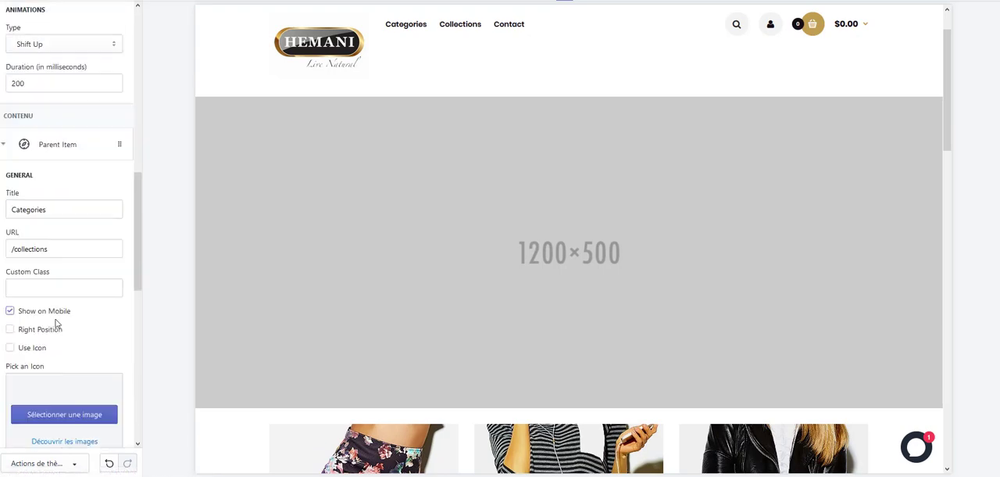
scroll(56, 323, "down", 3)
scroll(49, 344, "down", 6)
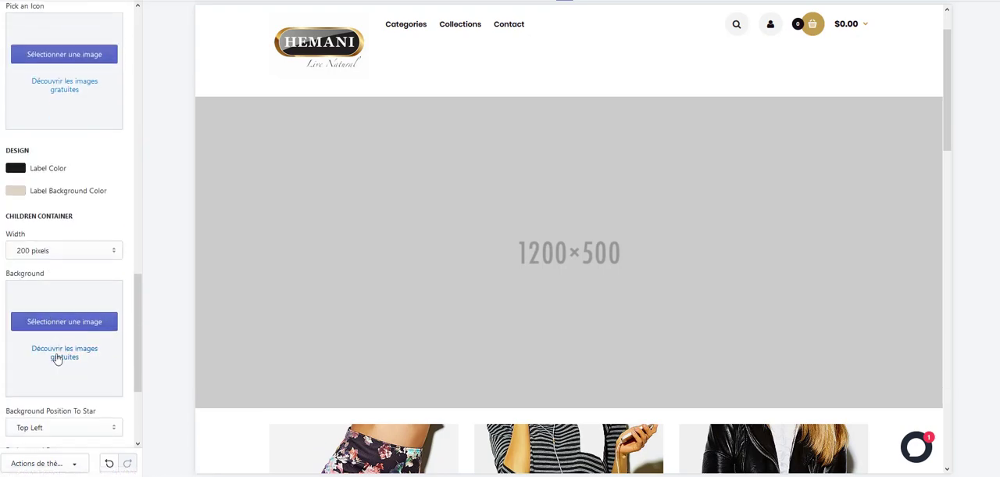
left_click(53, 331)
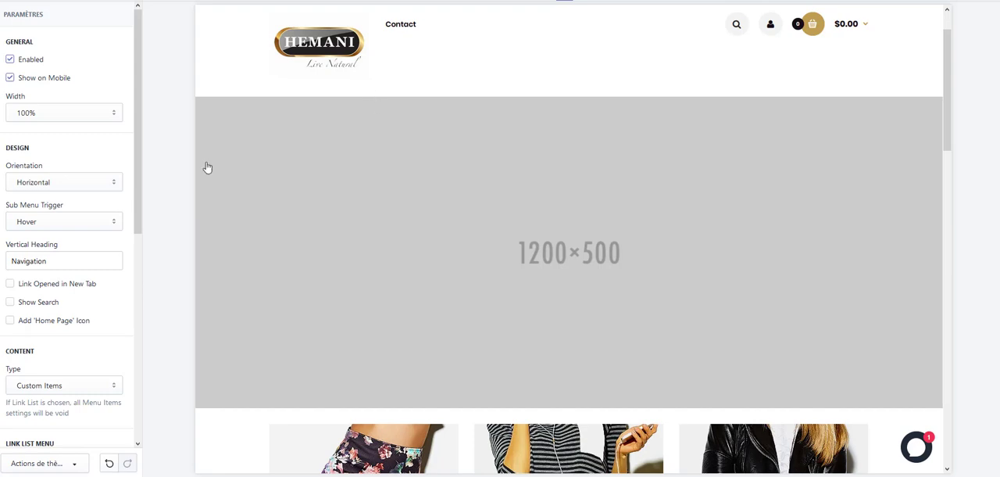
Add a new parent item to the mega menu and title it Accueil.
scroll(78, 194, "down", 5)
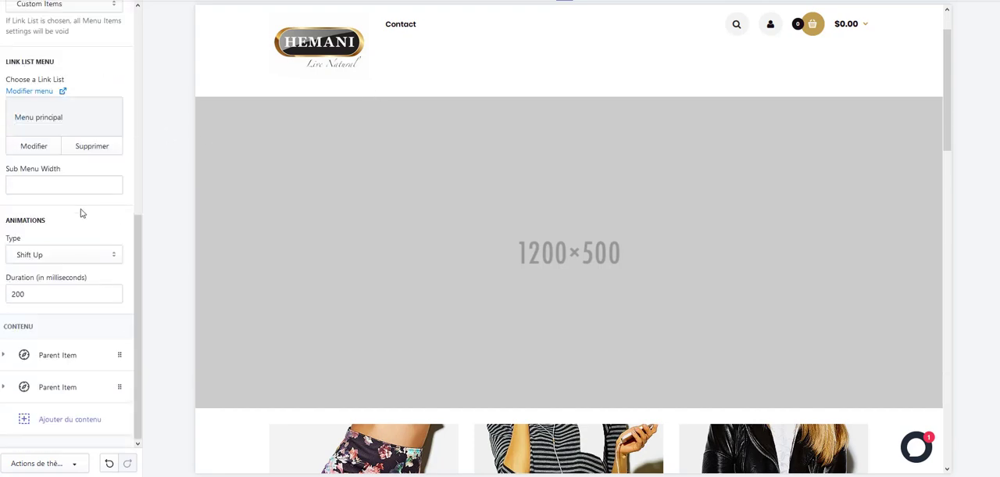
left_click(54, 424)
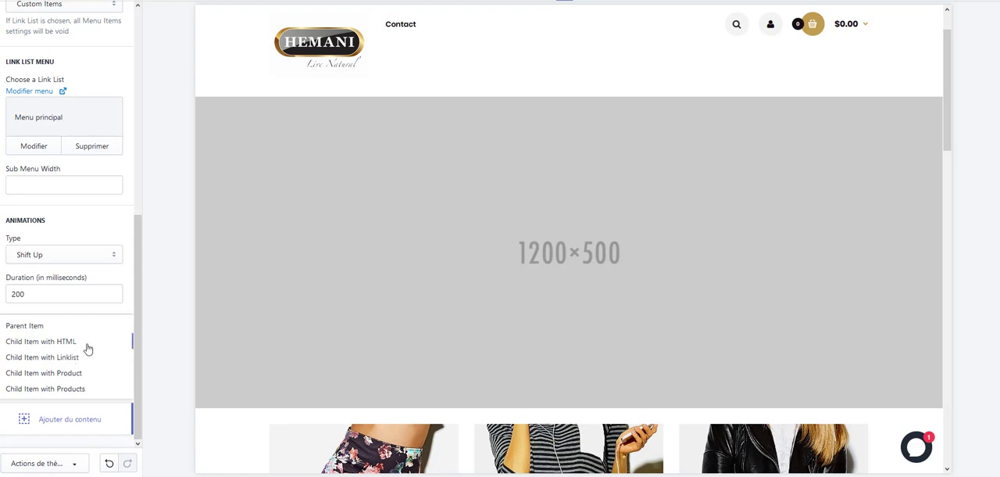
left_click(31, 328)
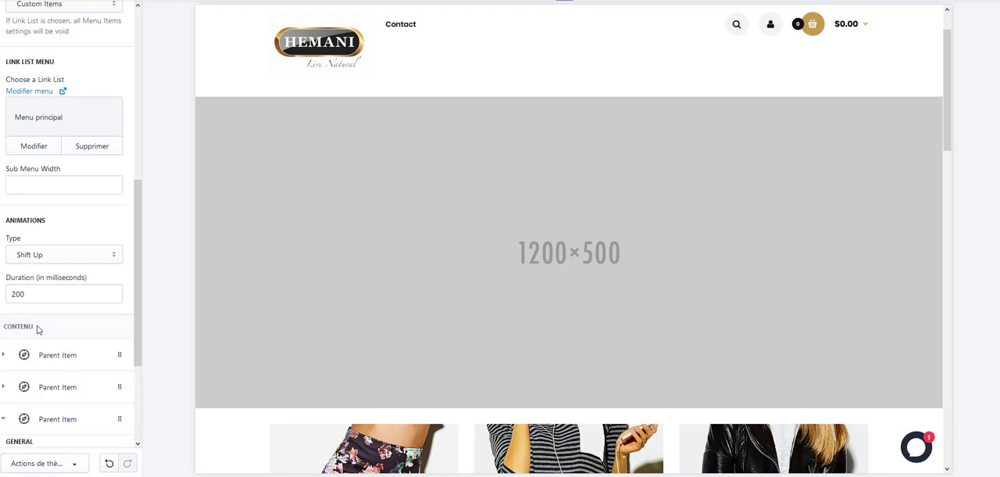
left_click(47, 304)
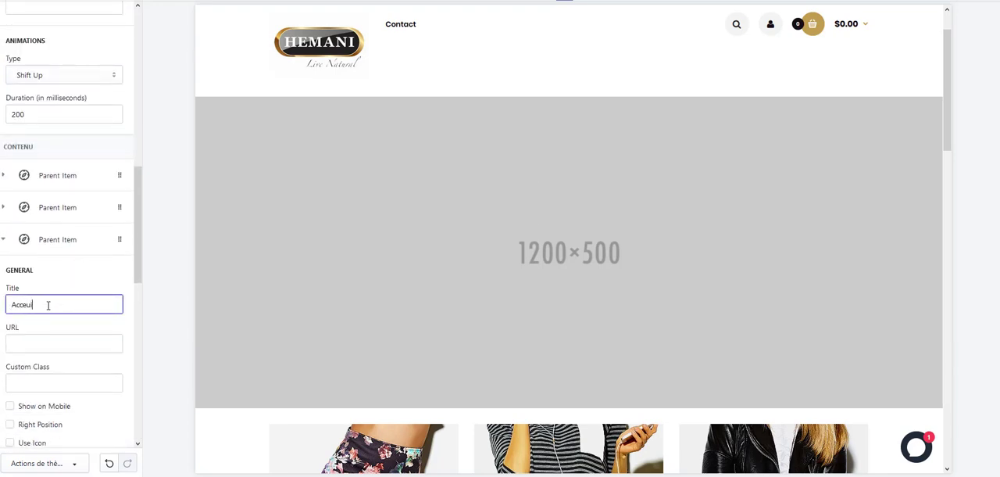
type("Acceuil")
key("BackSpace")
key("BackSpace")
key("BackSpace")
key("BackSpace")
left_click(68, 337)
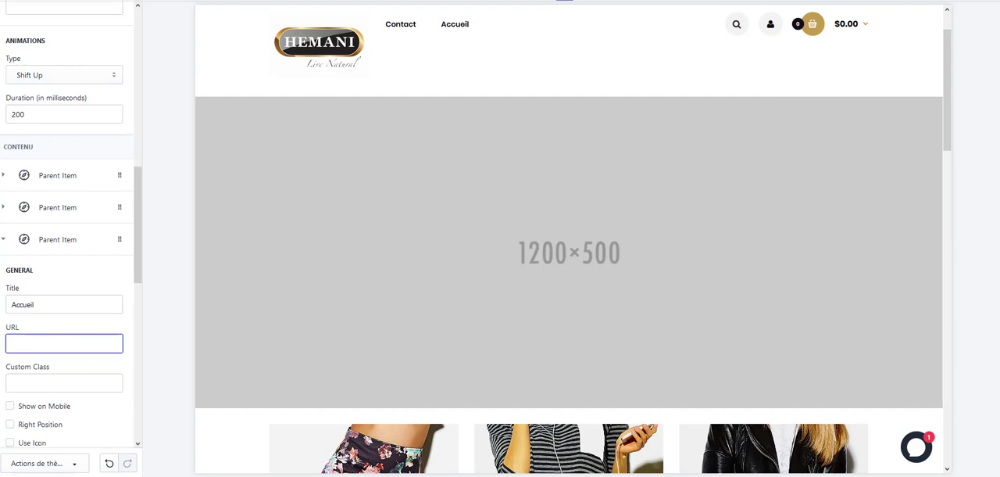
key("ctrl+l")
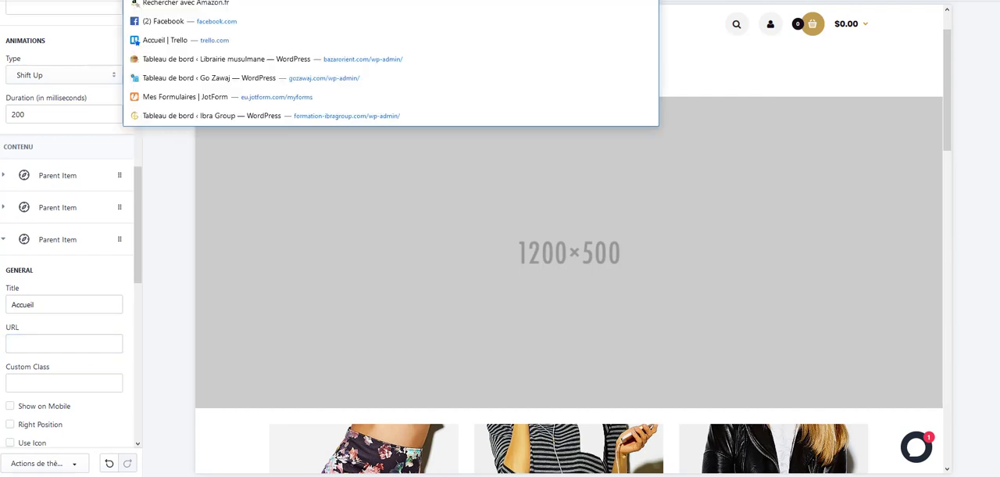
left_click(63, 342)
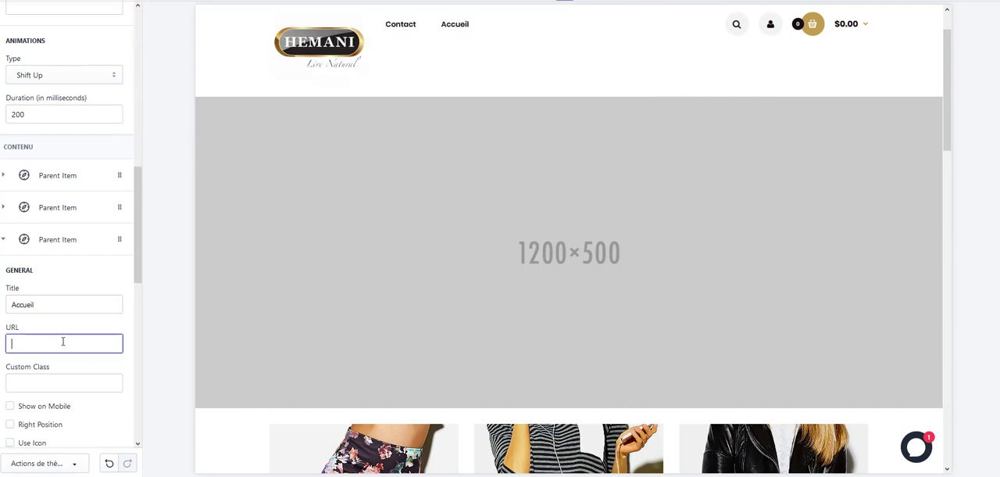
type("https://hemani-france.")
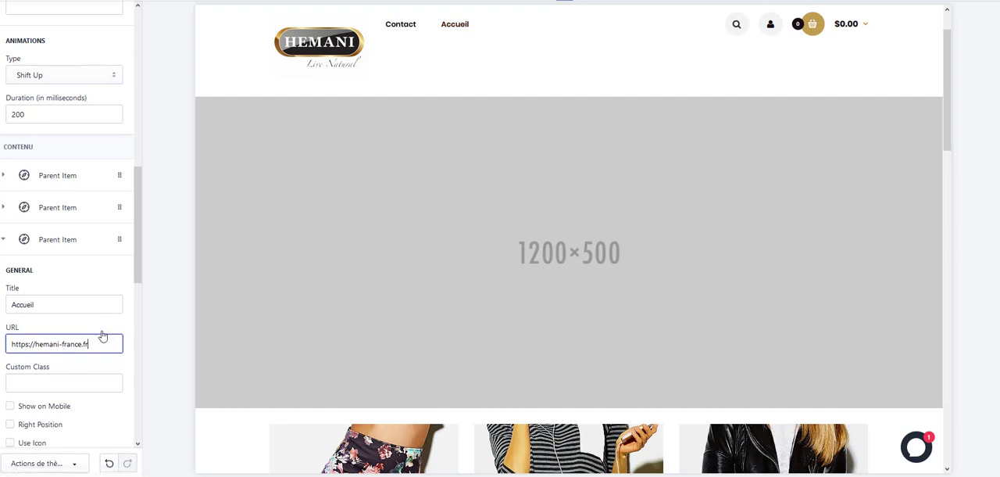
scroll(85, 306, "down", 3)
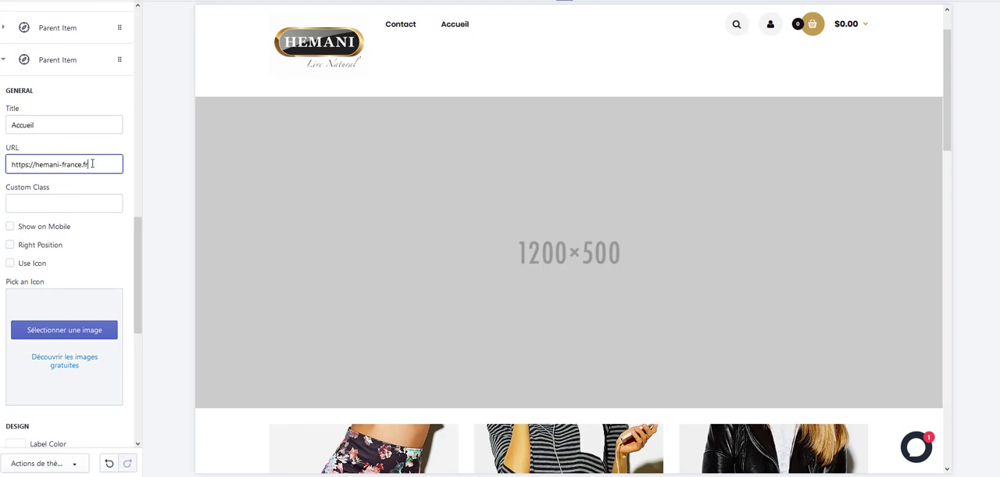
left_click(11, 228)
Look through the Accueil item's remaining settings and add a child item with product beneath it.
scroll(66, 239, "down", 4)
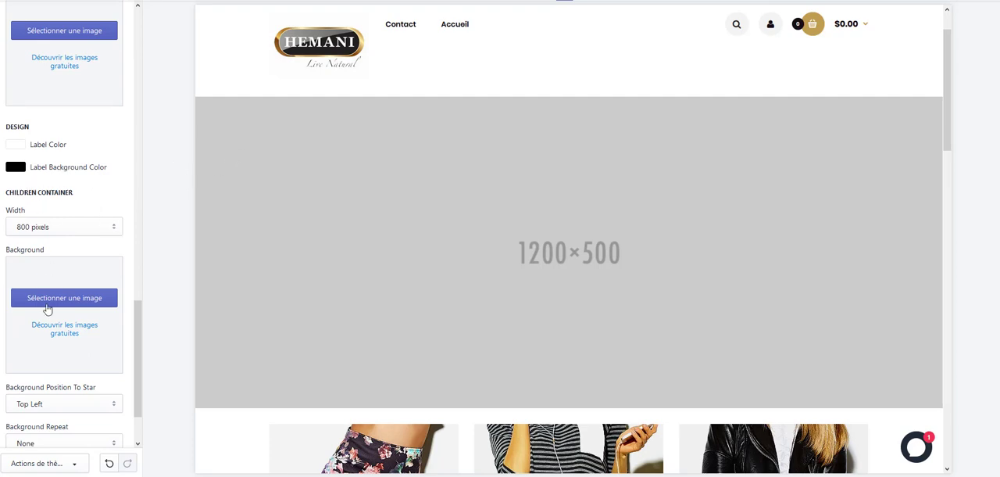
scroll(51, 317, "down", 1)
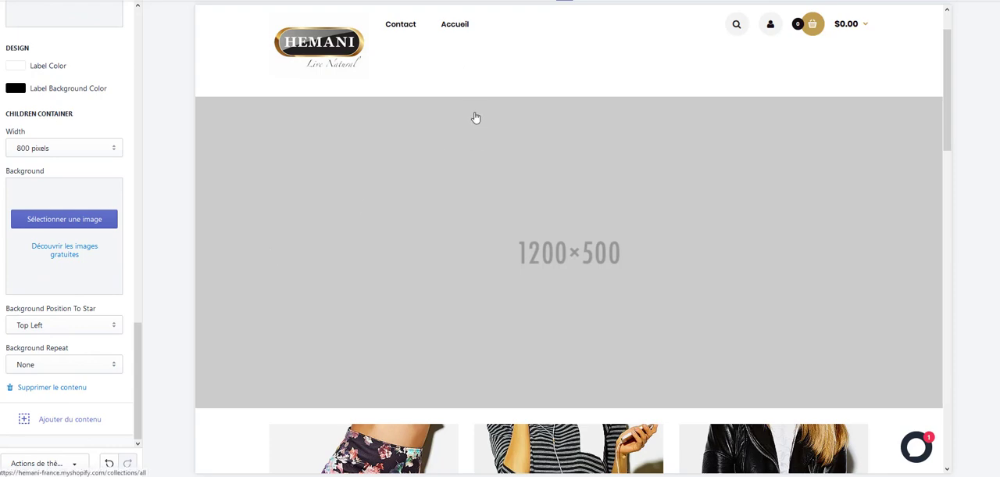
scroll(96, 106, "up", 1)
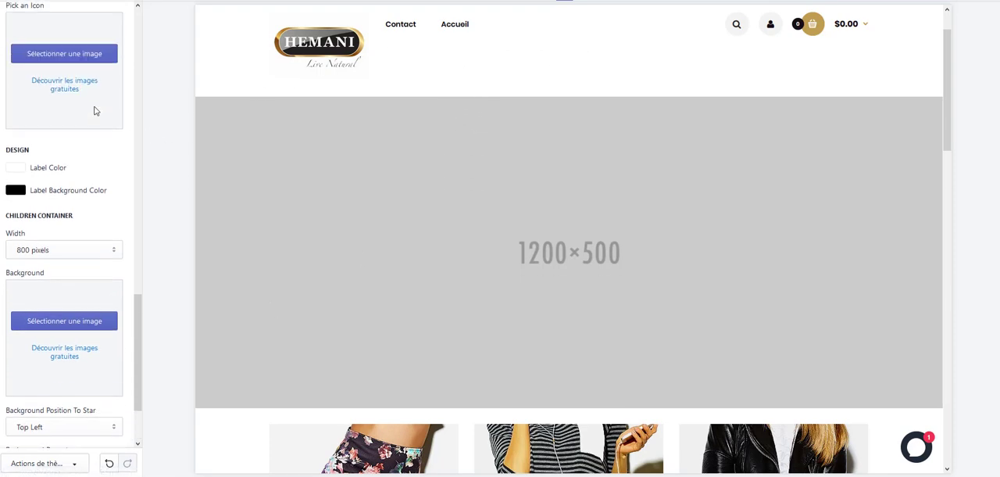
scroll(94, 109, "down", 1)
left_click(60, 419)
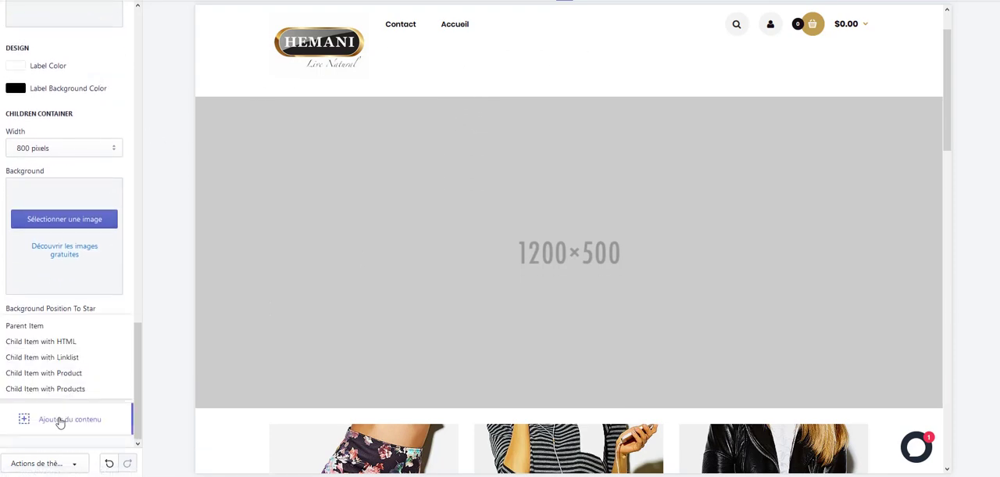
left_click(56, 373)
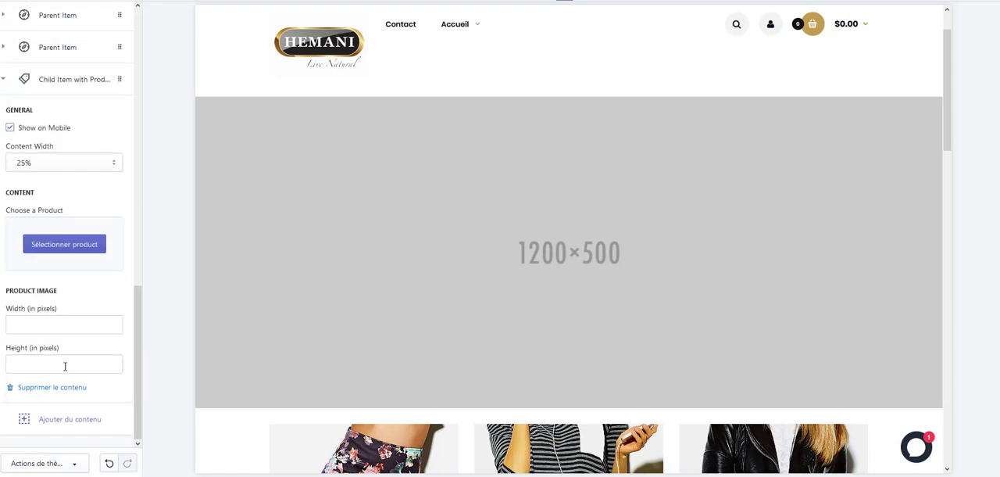
Choose Huile de nigelle (125 ml) as the child item's product and preview the Accueil submenu.
left_click(58, 324)
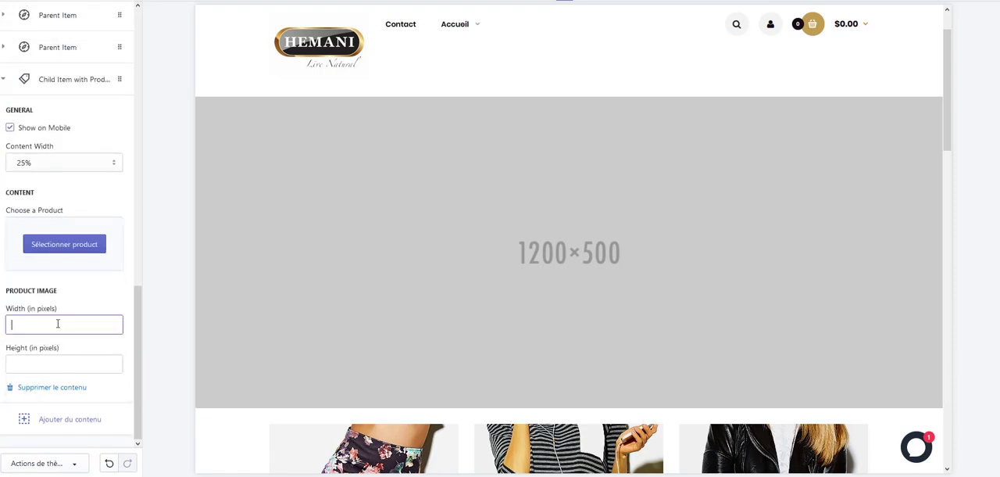
left_click(67, 247)
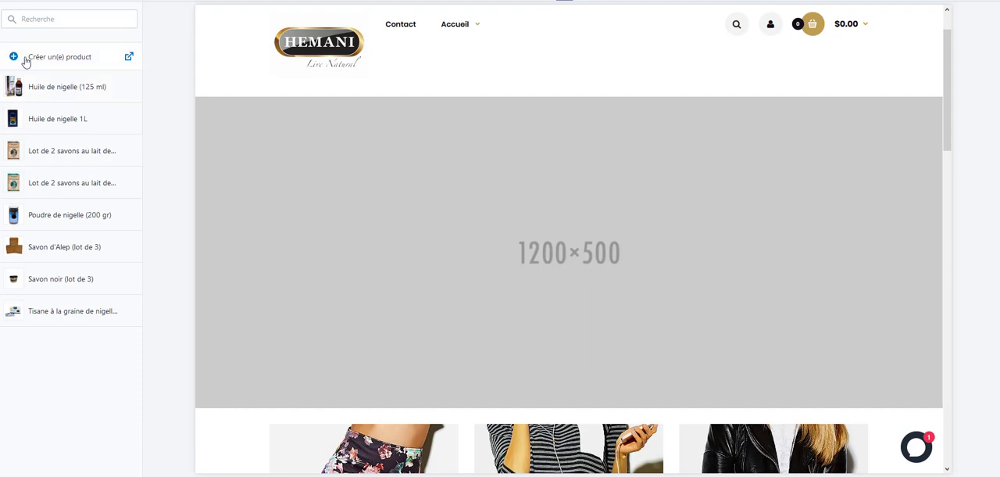
left_click(54, 92)
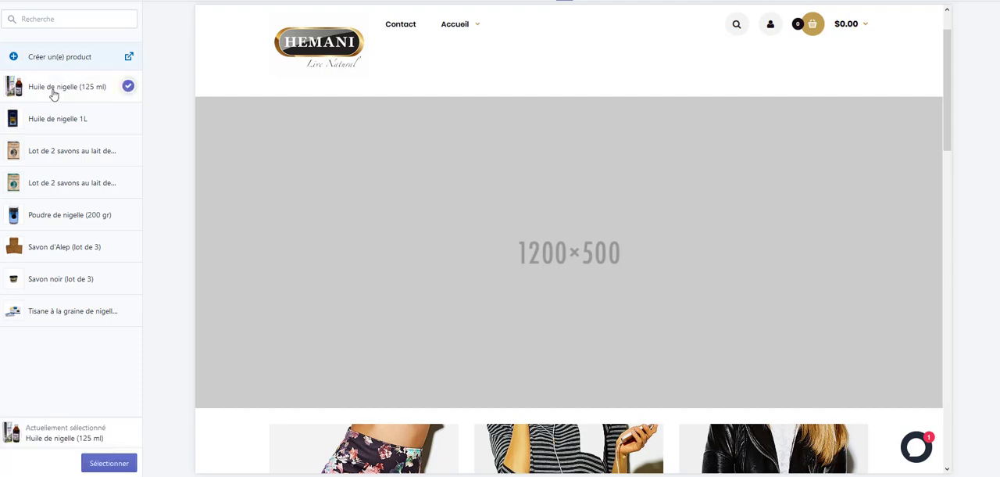
left_click(108, 463)
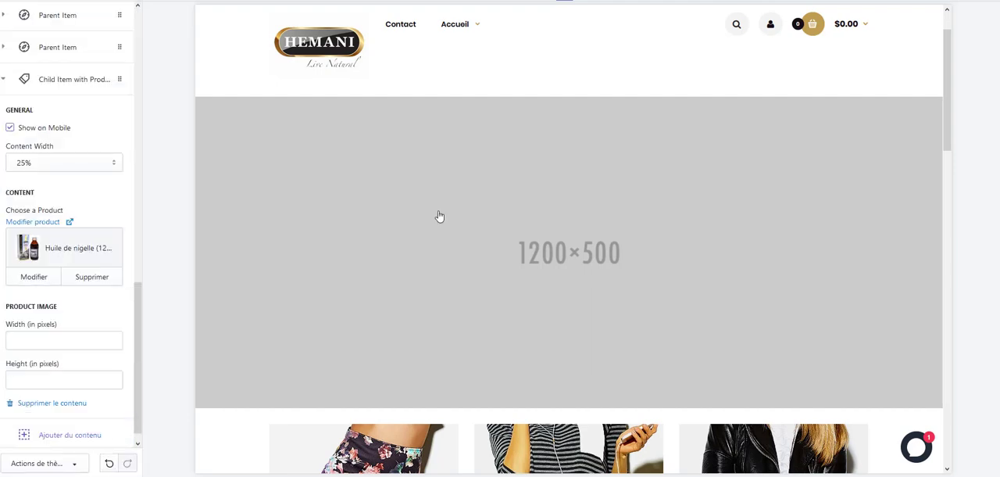
scroll(87, 289, "down", 1)
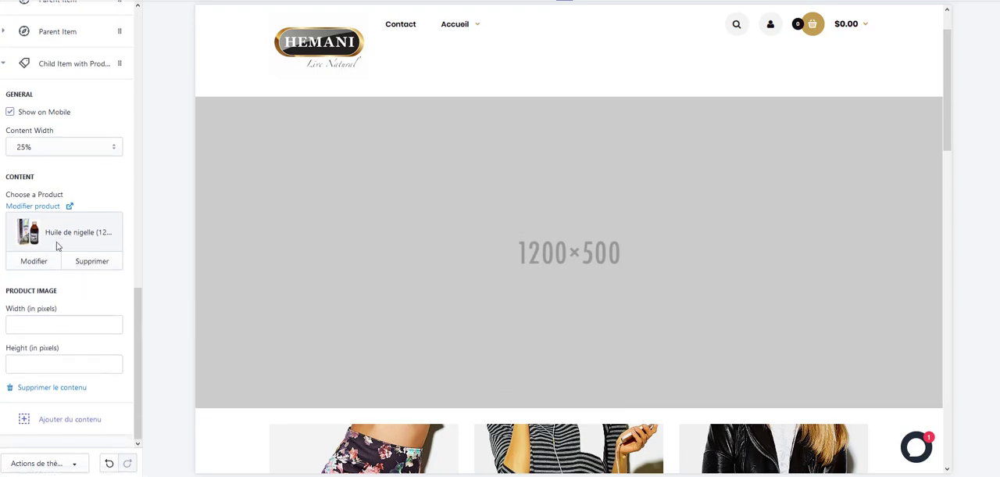
mouse_move(461, 27)
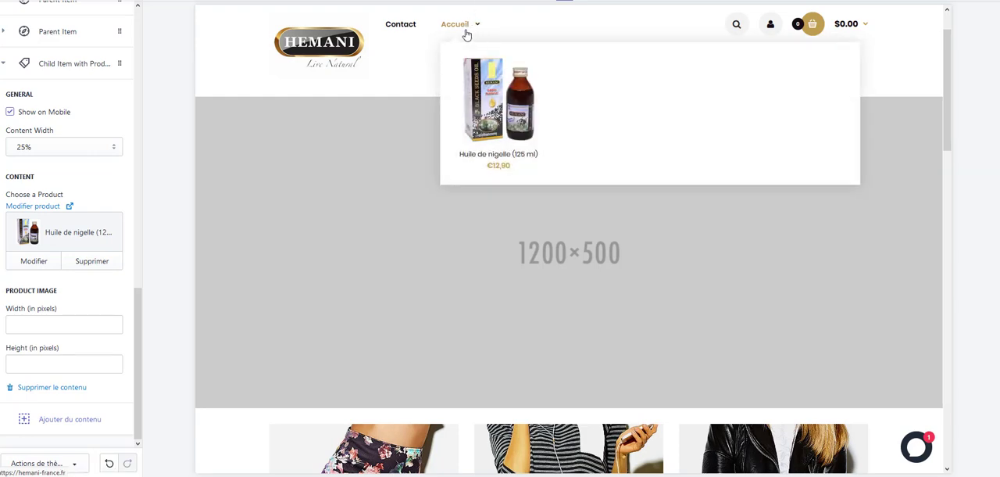
Remove the product from the child item and delete the child item from the mega menu.
left_click(95, 260)
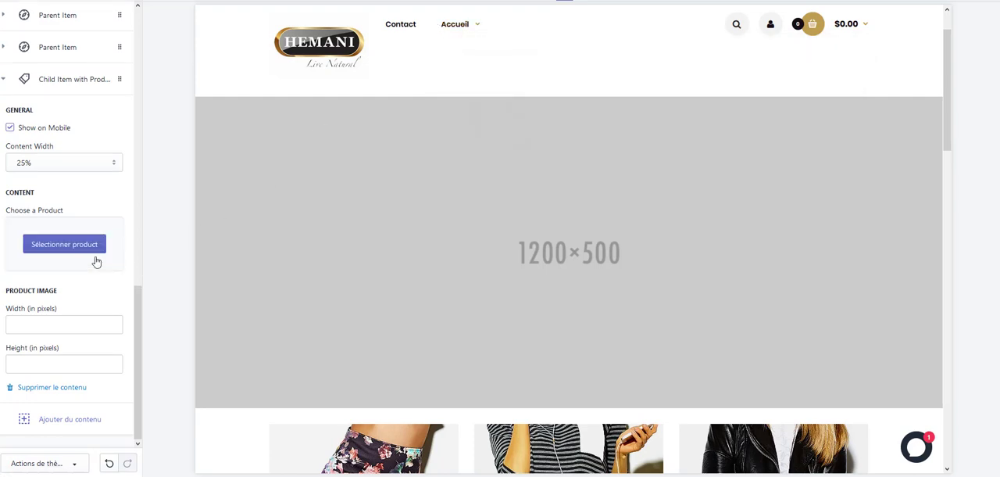
left_click(4, 80)
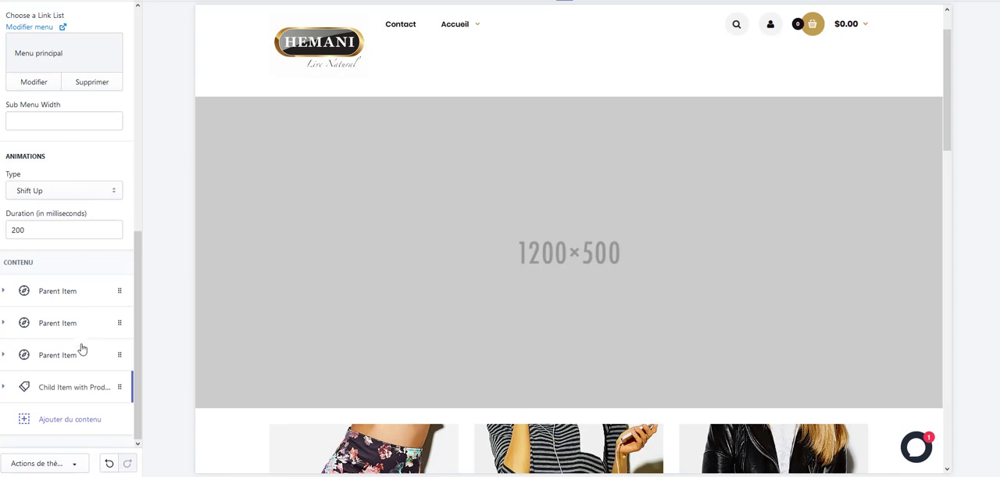
left_click(78, 388)
scroll(78, 370, "down", 3)
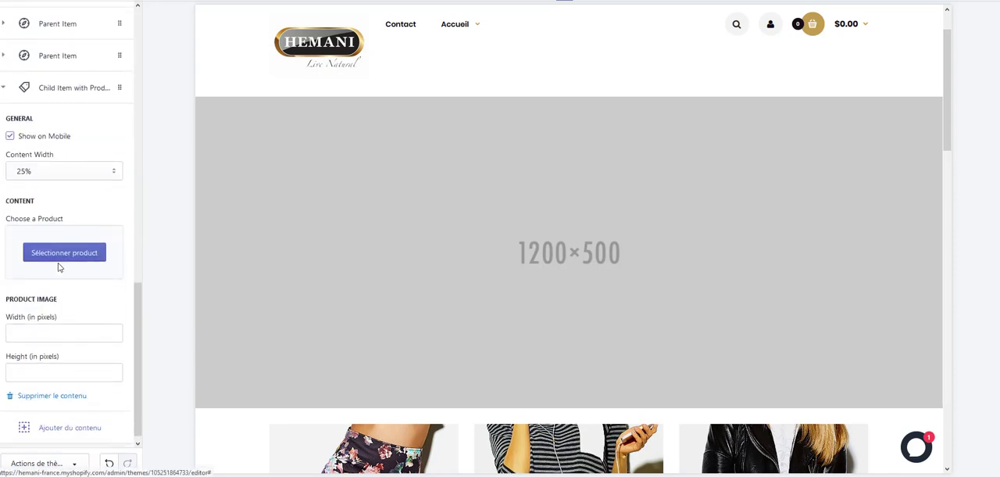
left_click(55, 389)
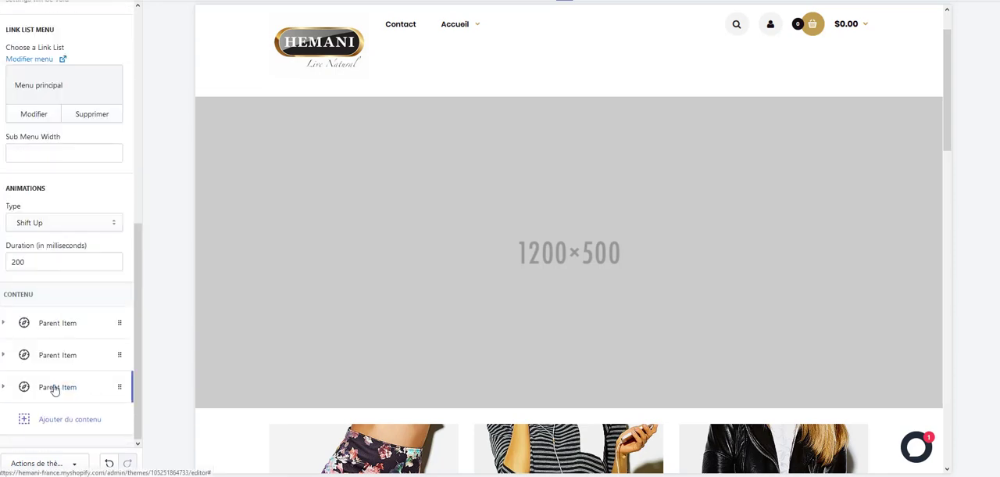
Move the Accueil item ahead of Contact and delete the Contact parent item linked to /pages/contact-us.
scroll(71, 133, "up", 2)
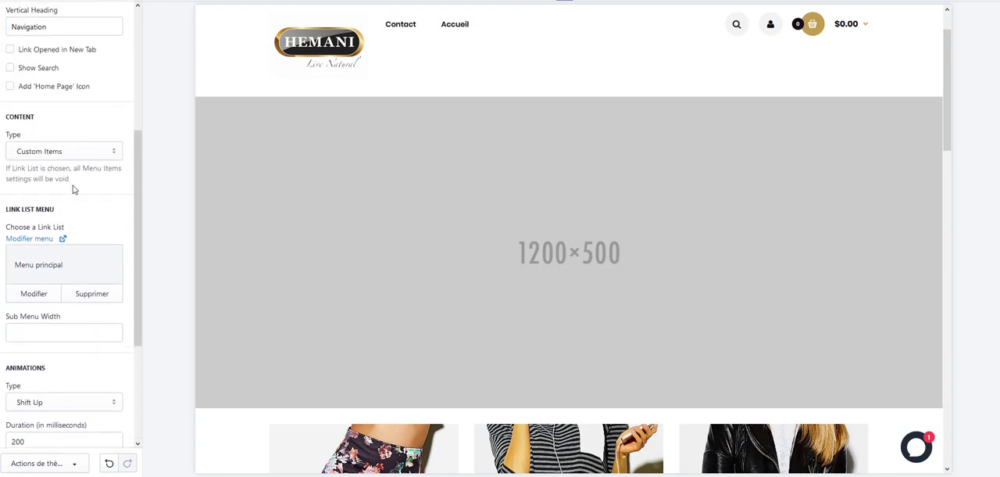
scroll(74, 188, "down", 3)
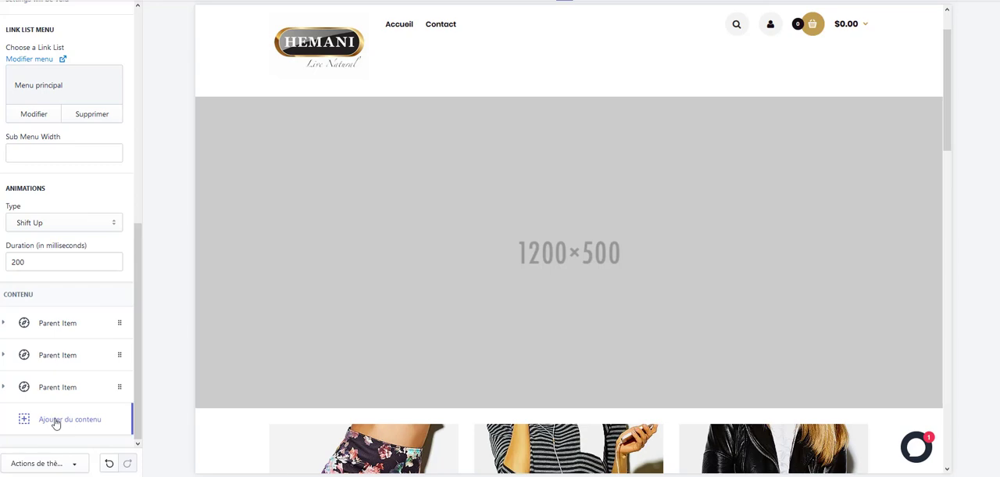
left_click(78, 353)
scroll(96, 330, "down", 3)
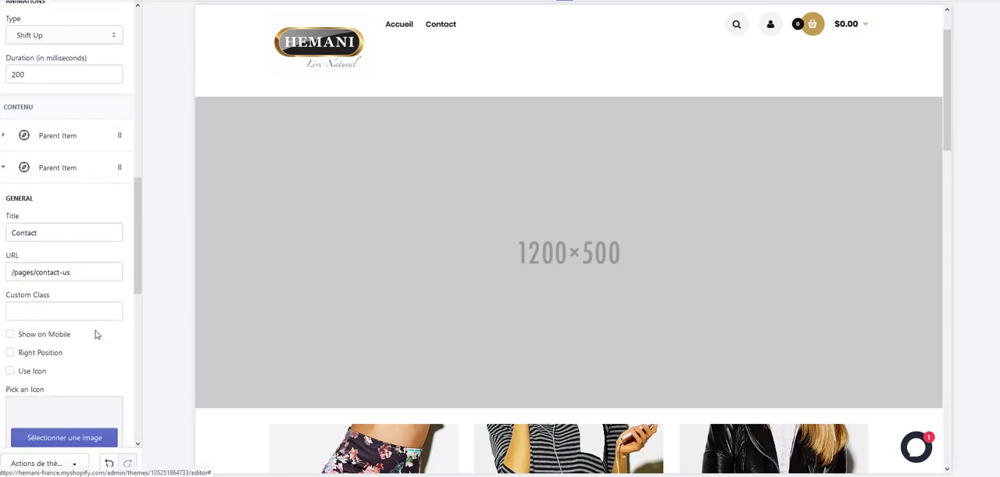
scroll(55, 319, "down", 5)
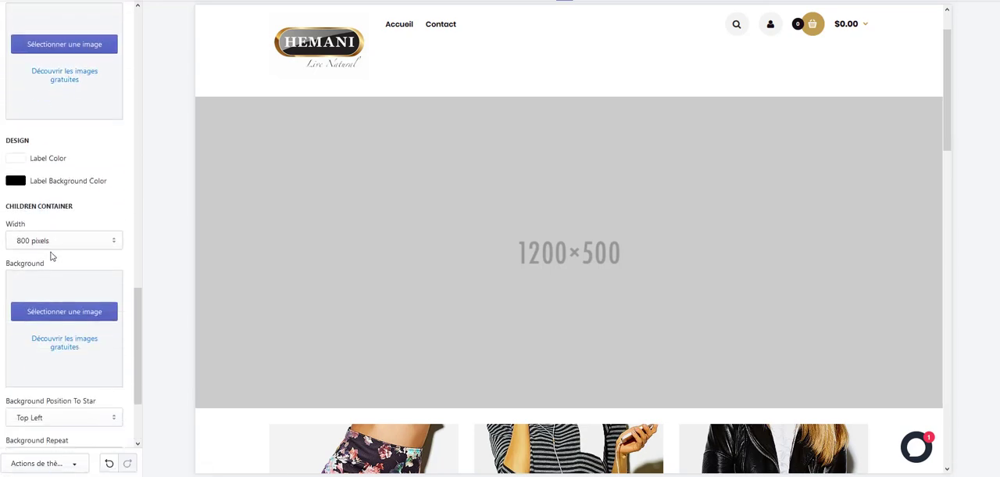
scroll(82, 211, "down", 3)
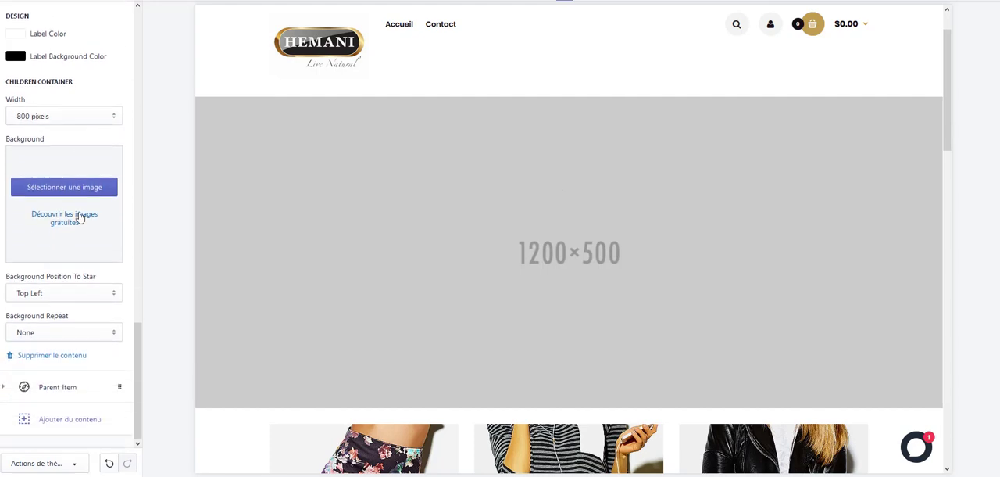
left_click(48, 355)
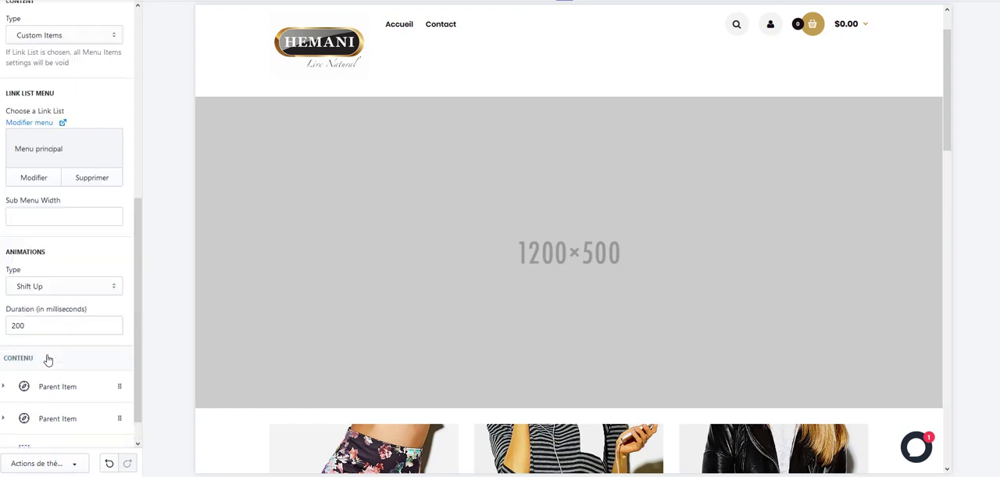
Title the second, blank parent item in the mega menu Nos produits and link it to hemani-france.fr/collections/all.
scroll(83, 206, "up", 1)
scroll(86, 205, "down", 2)
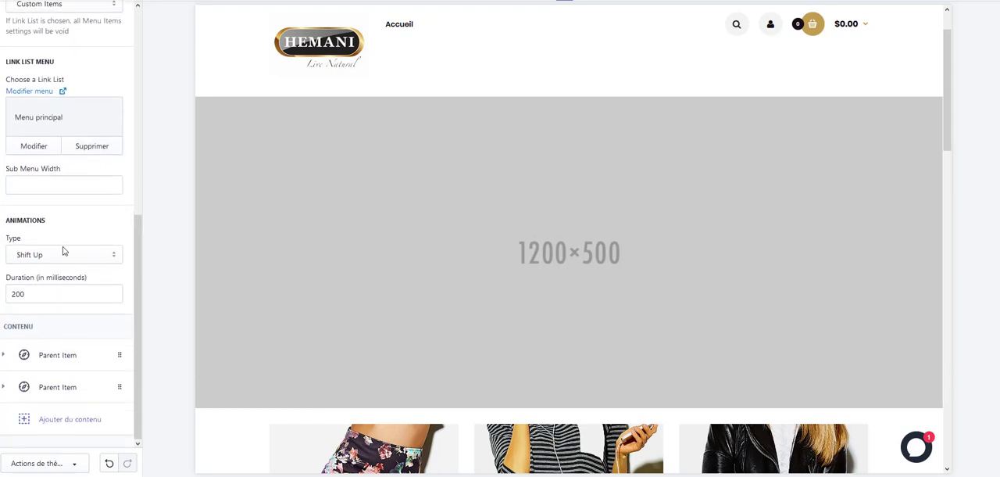
left_click(62, 388)
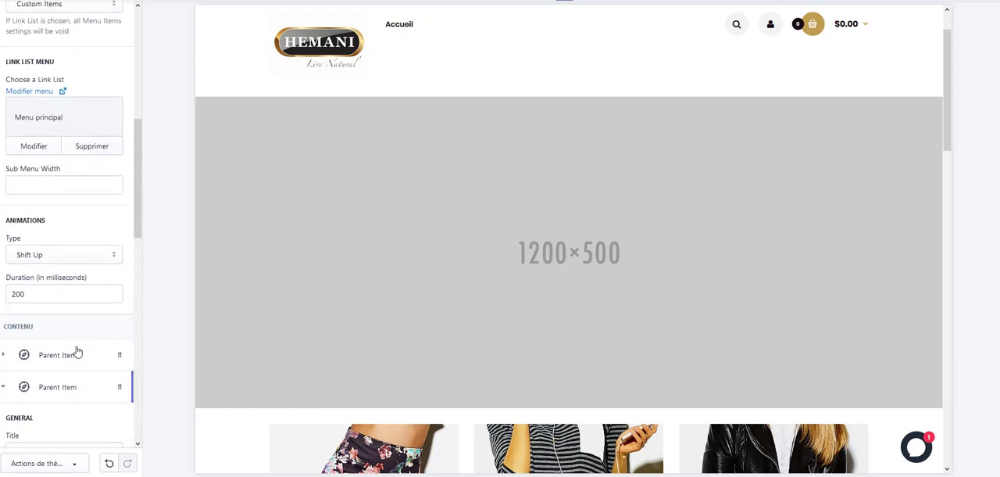
scroll(63, 297, "down", 3)
left_click(53, 213)
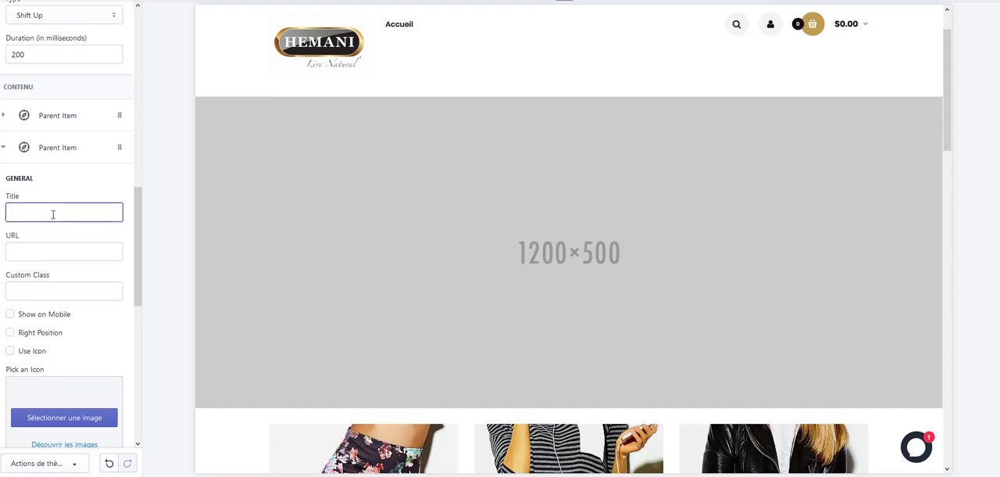
type("Nos produits")
left_click(63, 249)
type("https://hemani-france.fr/collections/all")
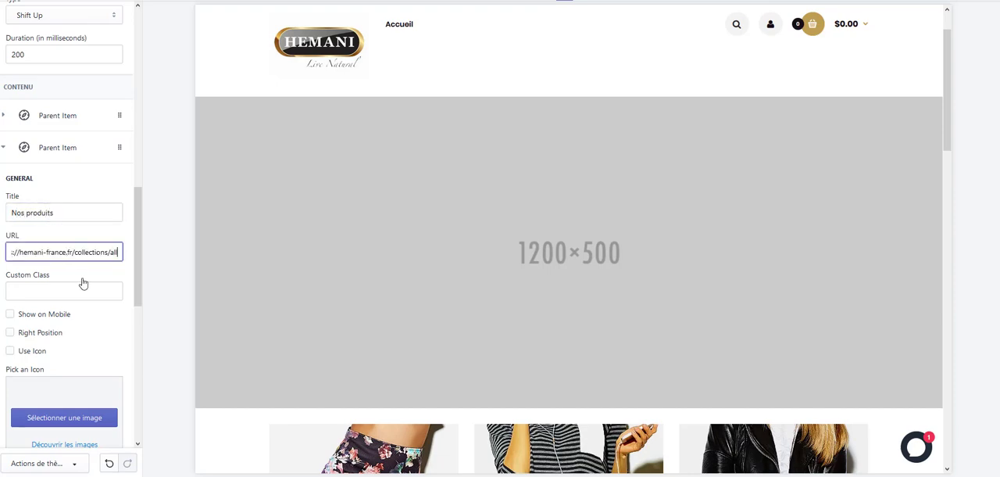
Enable Show on Mobile for the Nos produits item and look over its design and children container settings.
scroll(97, 282, "down", 3)
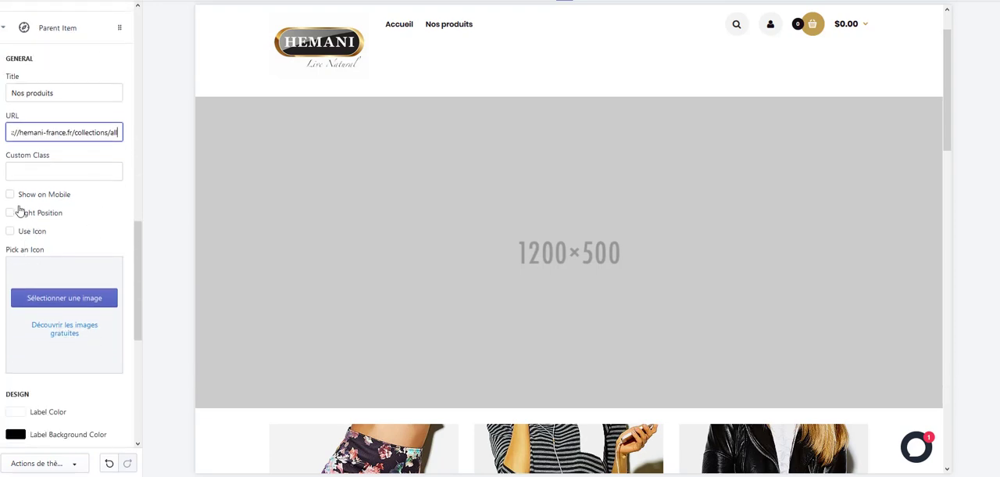
left_click(11, 194)
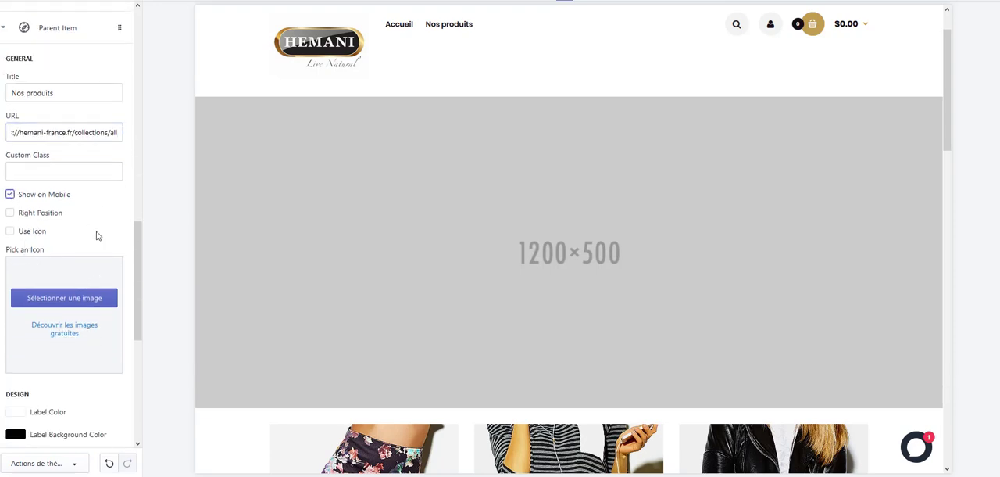
scroll(66, 311, "down", 1)
scroll(66, 312, "down", 8)
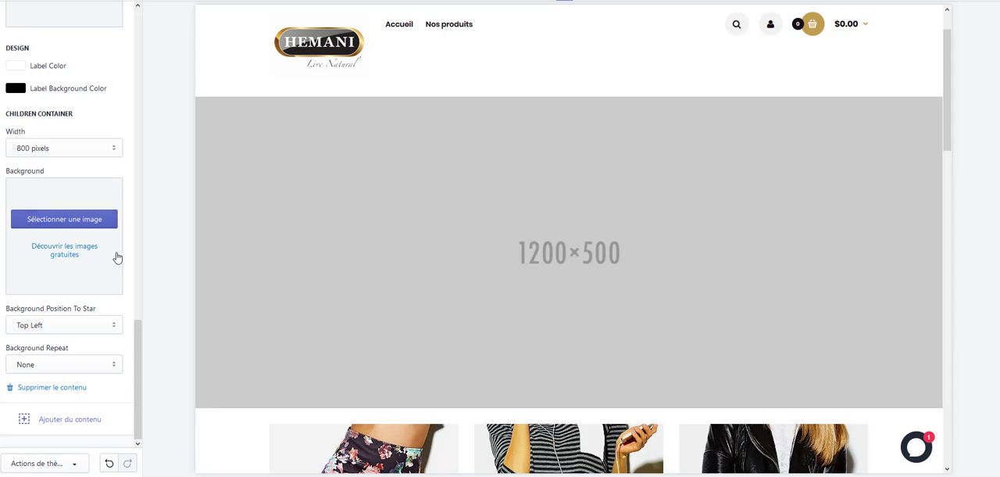